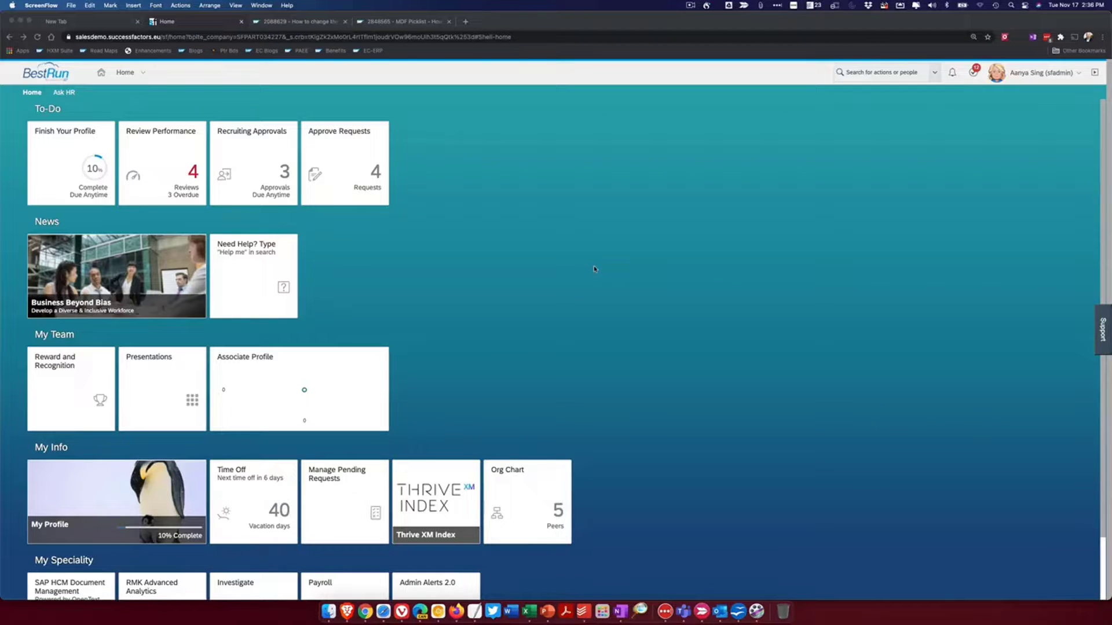
Step: Search the available actions for "picklist c" and open the Picklist Center
{"action": "left_click", "coordinate": [865, 77]}
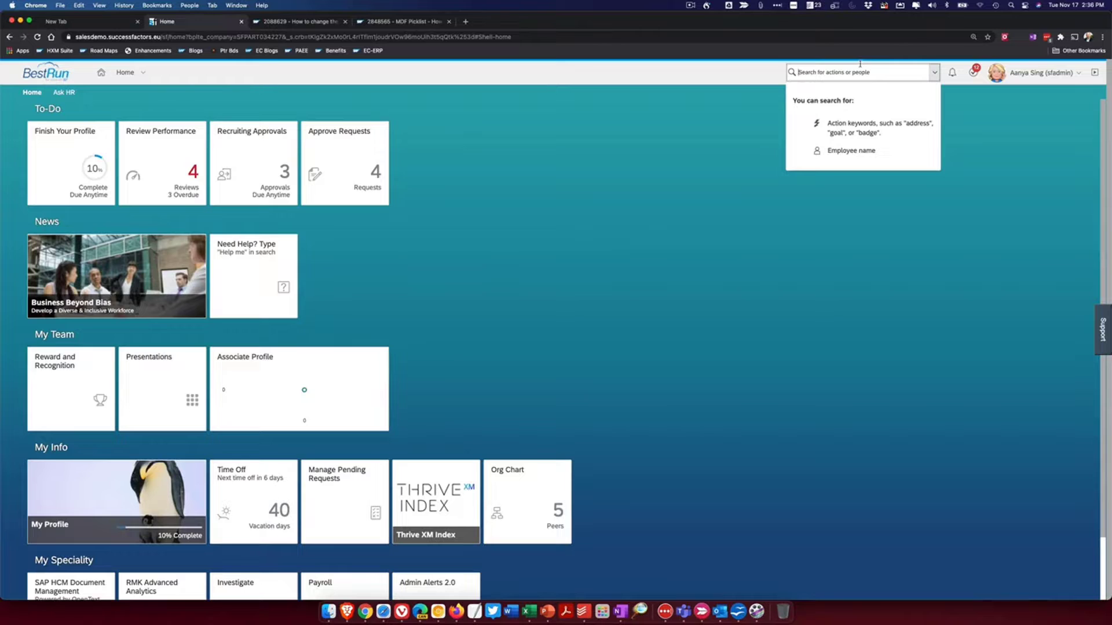
{"action": "type", "text": "picklist c"}
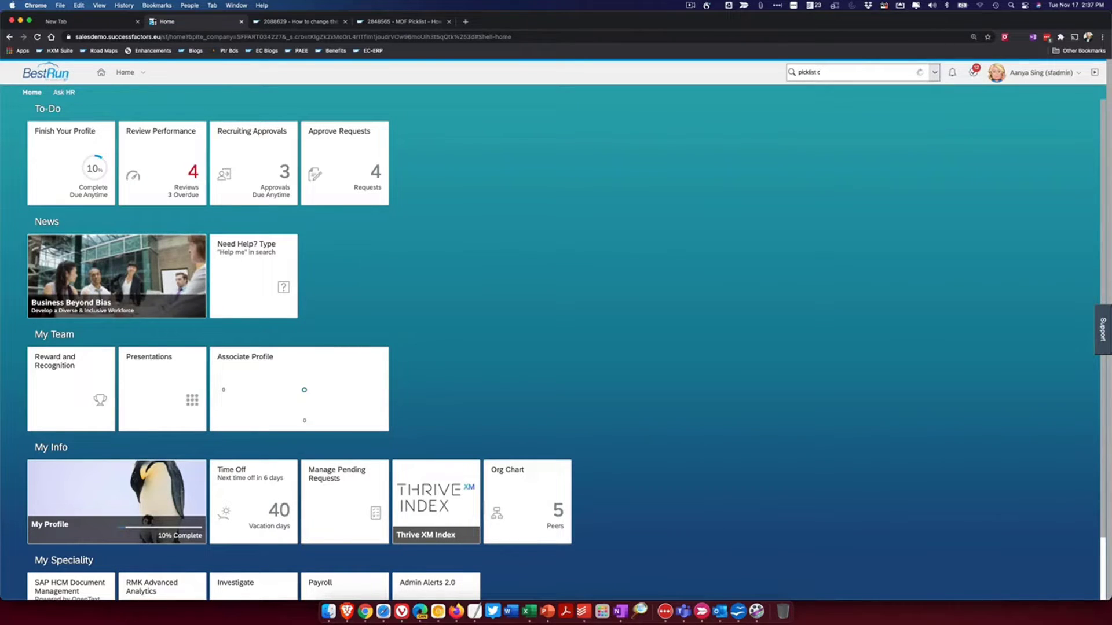
{"action": "type", "text": "enter"}
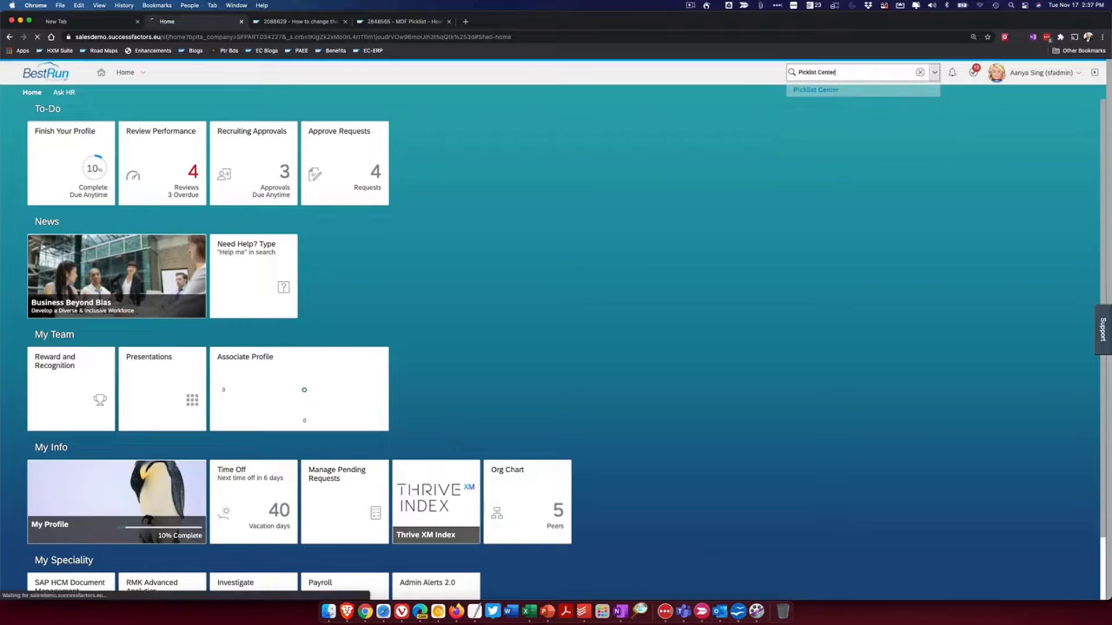
{"action": "left_click", "coordinate": [815, 89]}
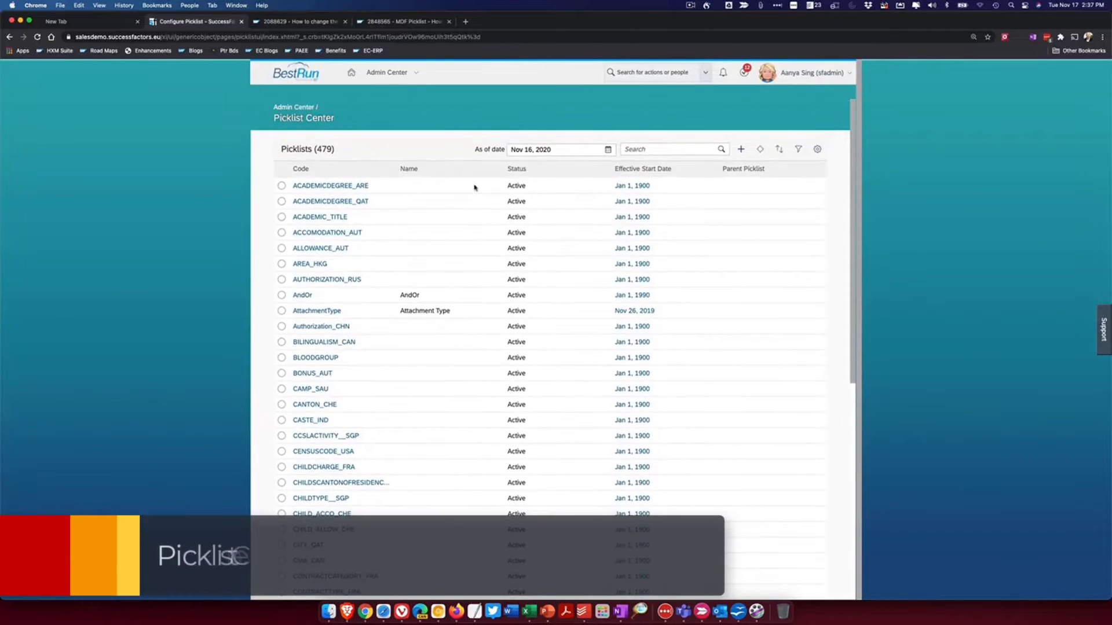
Step: Examine the active version of the BLOODGROUP picklist and the details of its A+ value, and return to the picklist overview
{"action": "scroll", "coordinate": [530, 353], "scroll_direction": "down", "scroll_amount": 1}
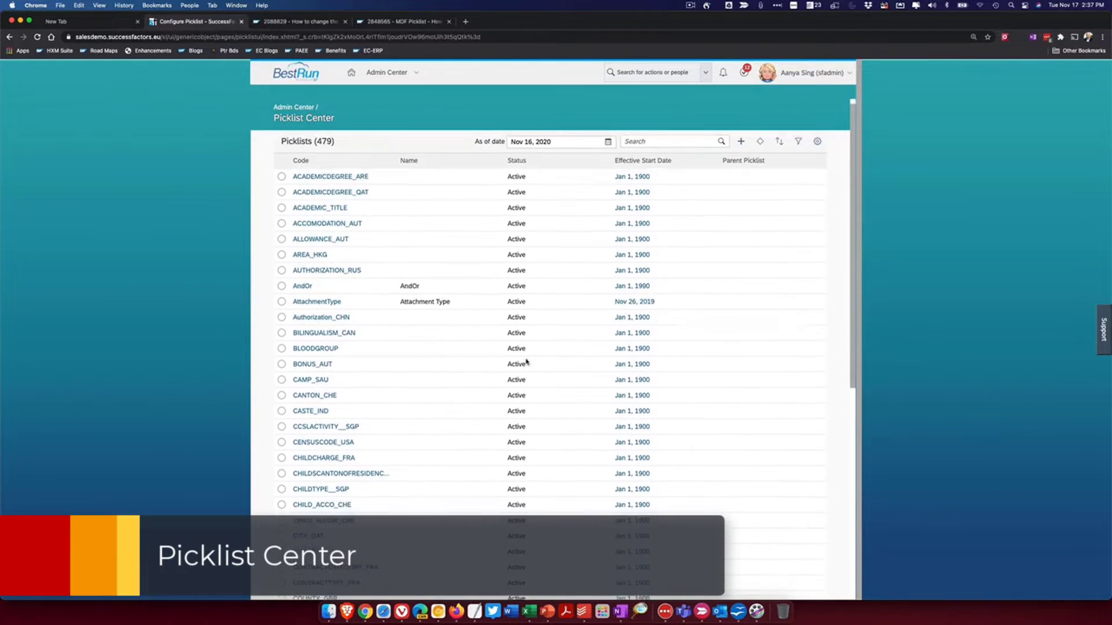
{"action": "scroll", "coordinate": [526, 362], "scroll_direction": "down", "scroll_amount": 3}
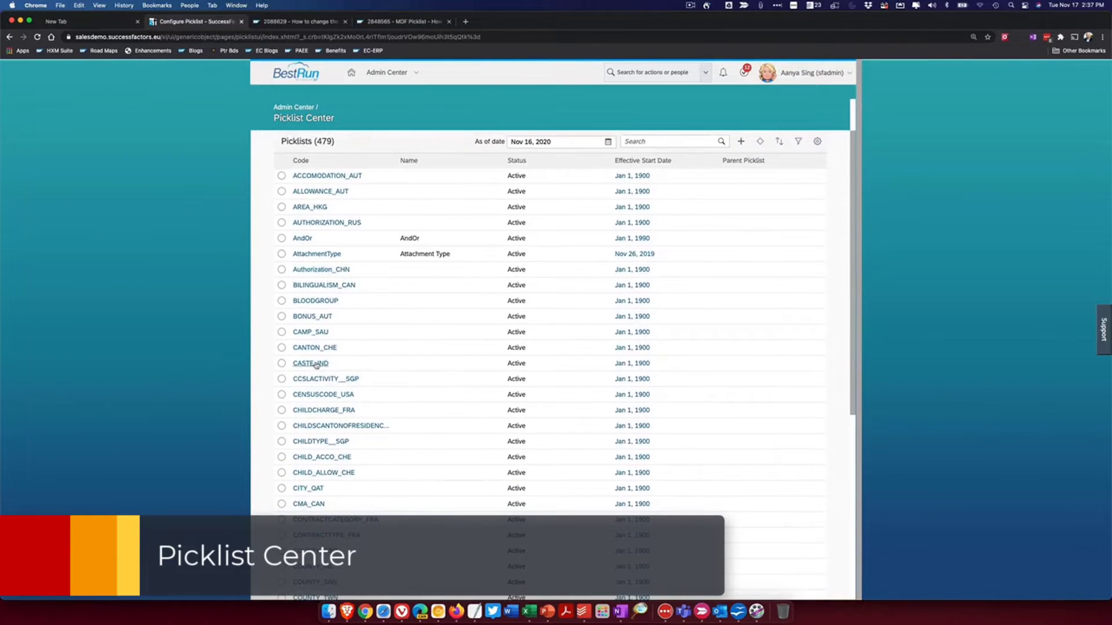
{"action": "scroll", "coordinate": [320, 438], "scroll_direction": "down", "scroll_amount": 12}
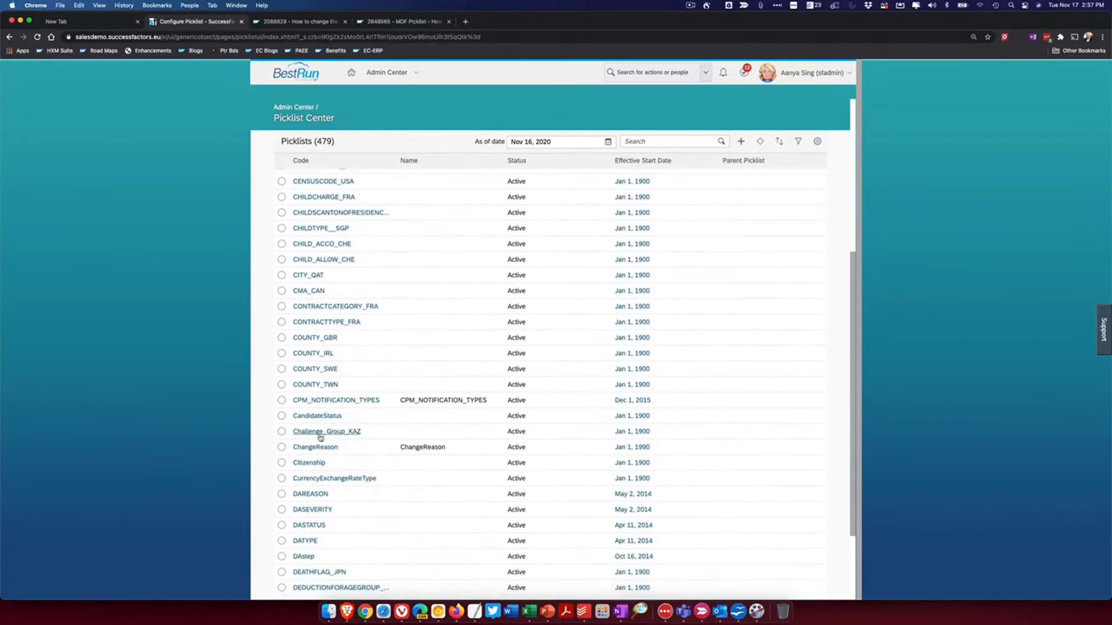
{"action": "scroll", "coordinate": [322, 437], "scroll_direction": "up", "scroll_amount": 10}
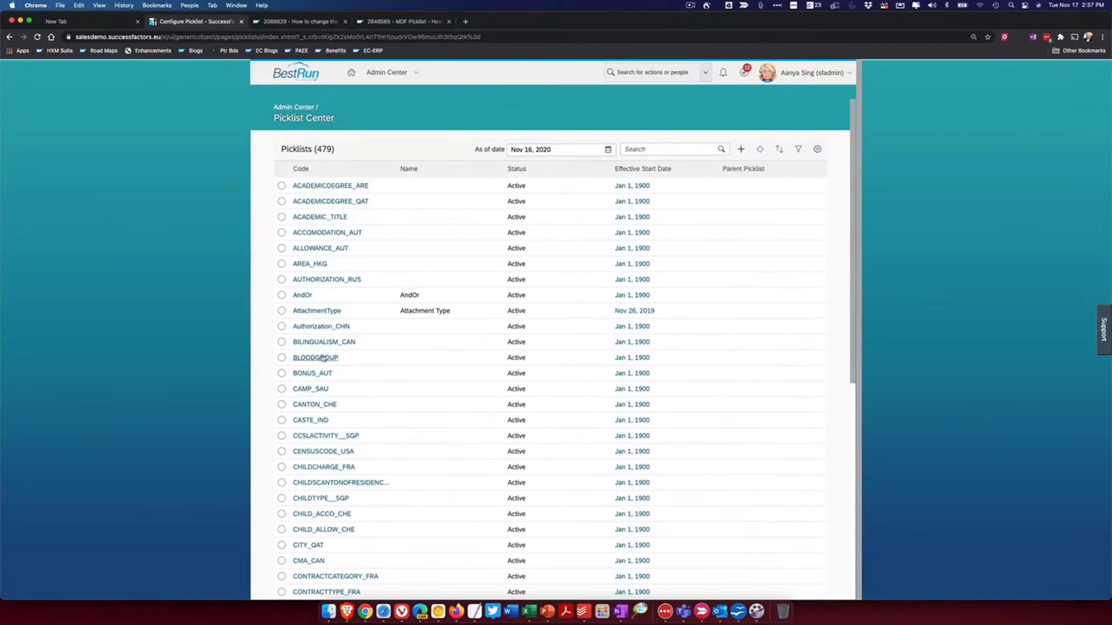
{"action": "left_click", "coordinate": [323, 359]}
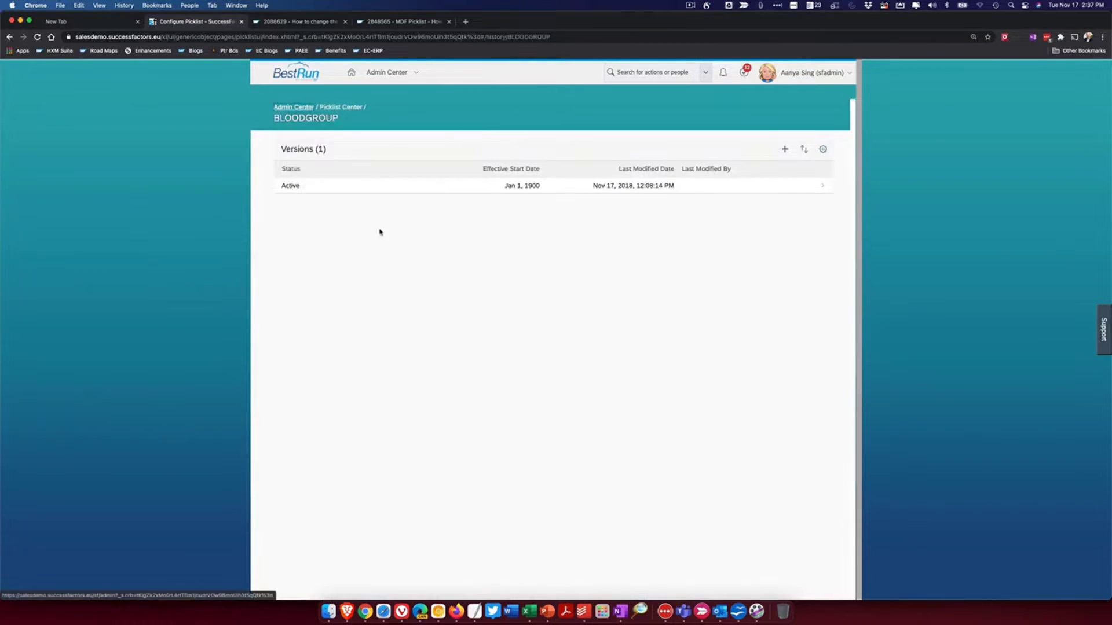
{"action": "left_click", "coordinate": [356, 186]}
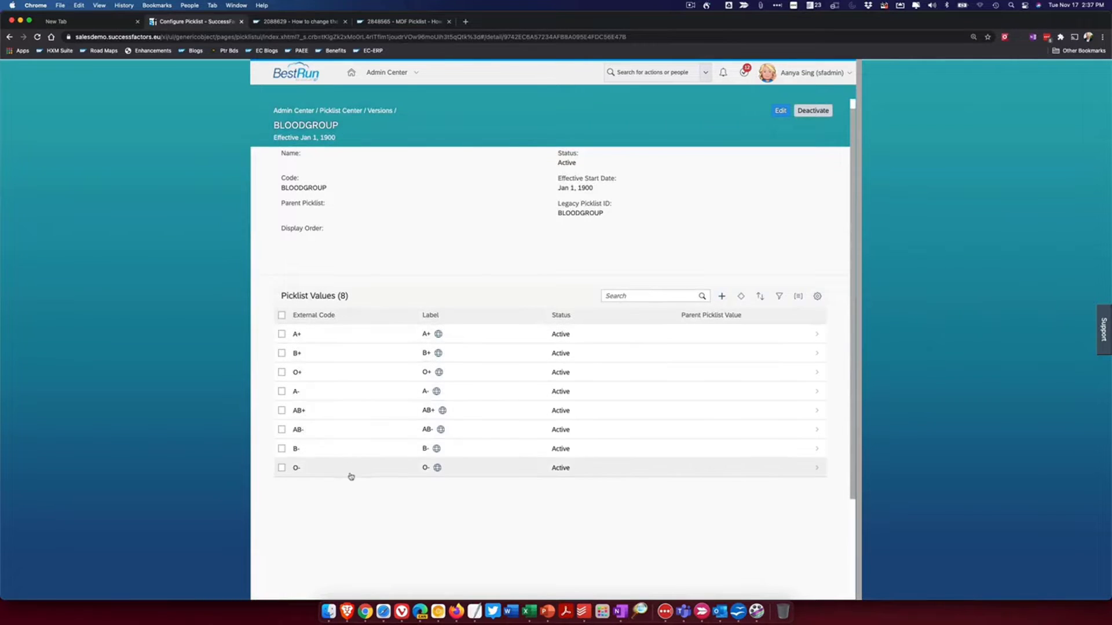
{"action": "left_click", "coordinate": [346, 334]}
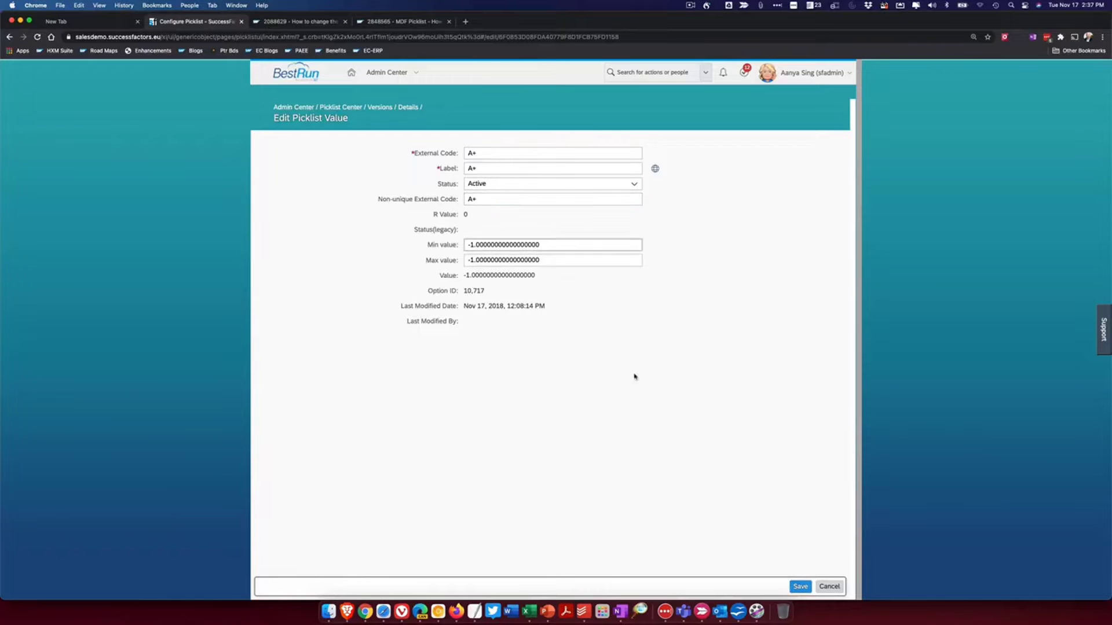
{"action": "left_click", "coordinate": [828, 588]}
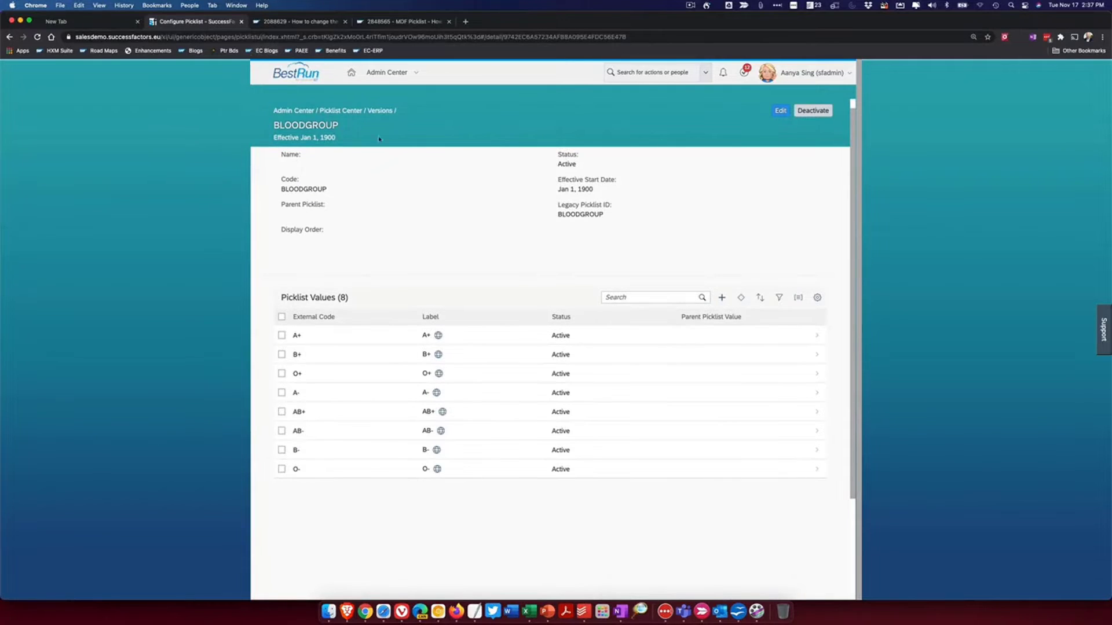
{"action": "left_click", "coordinate": [342, 111]}
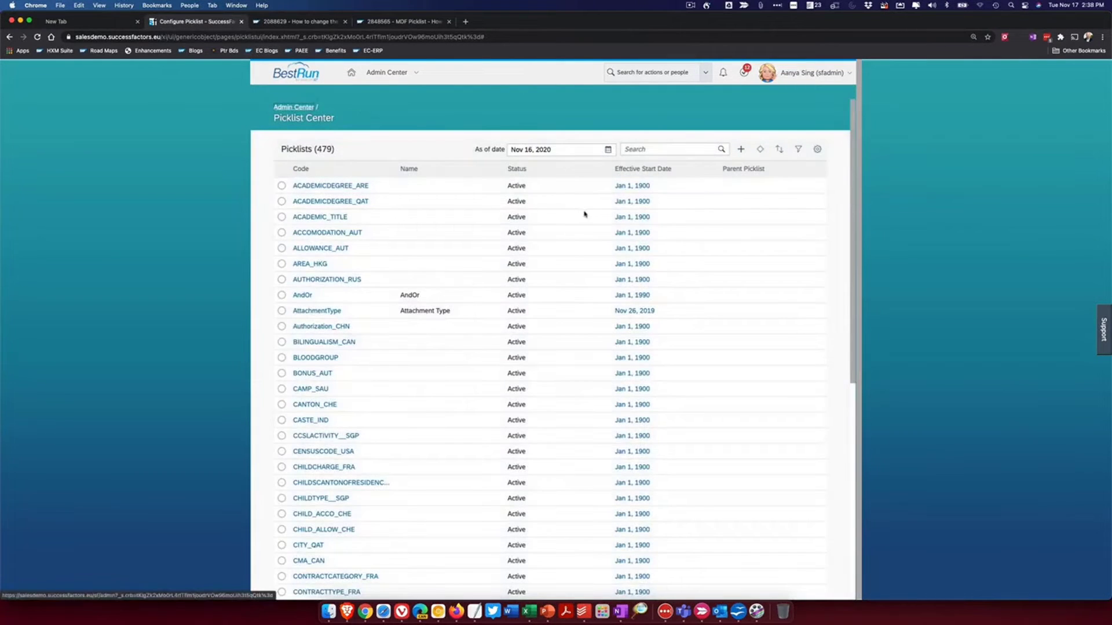
Step: Start creating a new picklist with the effective start date Jan 01, 1900
{"action": "left_click", "coordinate": [742, 150]}
{"action": "left_click", "coordinate": [535, 331]}
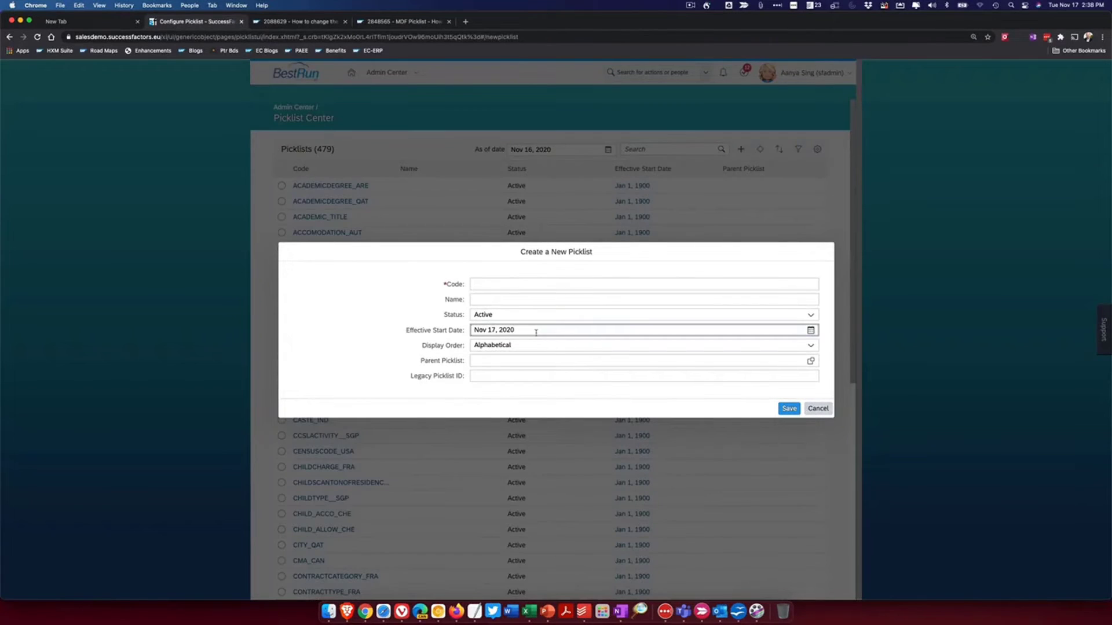
{"action": "key", "text": "super+a"}
{"action": "type", "text": "Jan "}
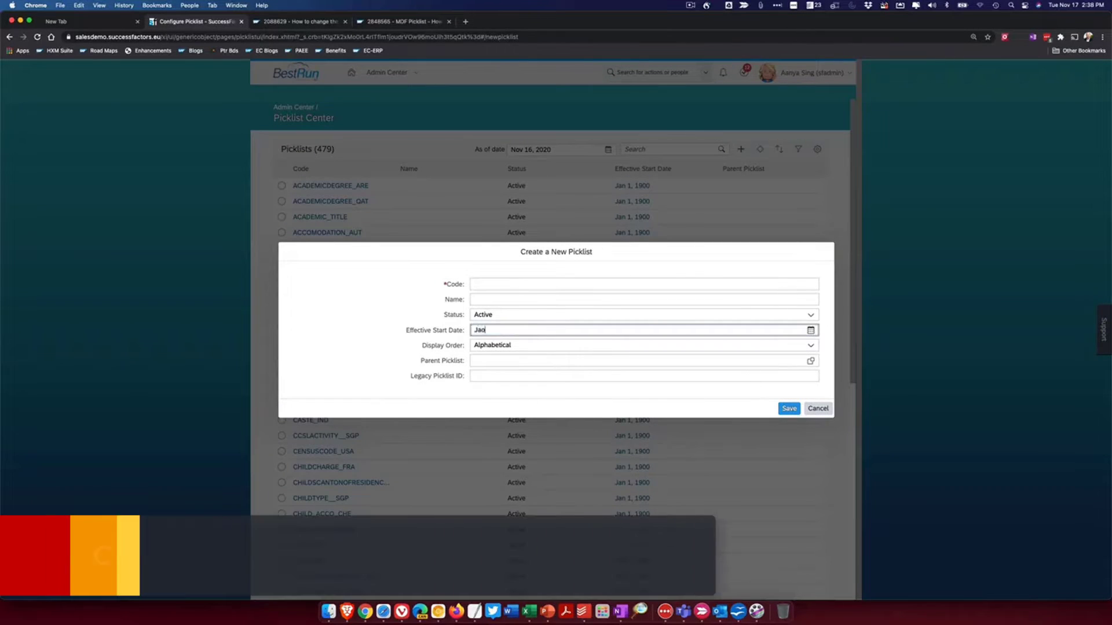
{"action": "type", "text": "01, 1900"}
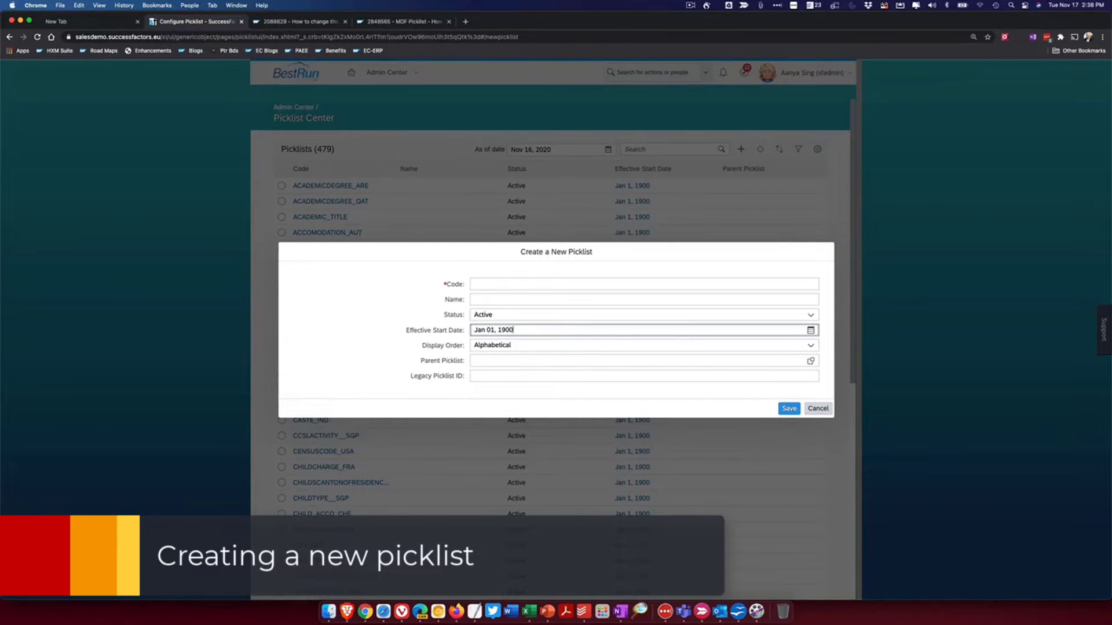
Step: Enter Seasons as both the code and the name of the new picklist, leave the parent picklist empty and save it
{"action": "left_click", "coordinate": [506, 285]}
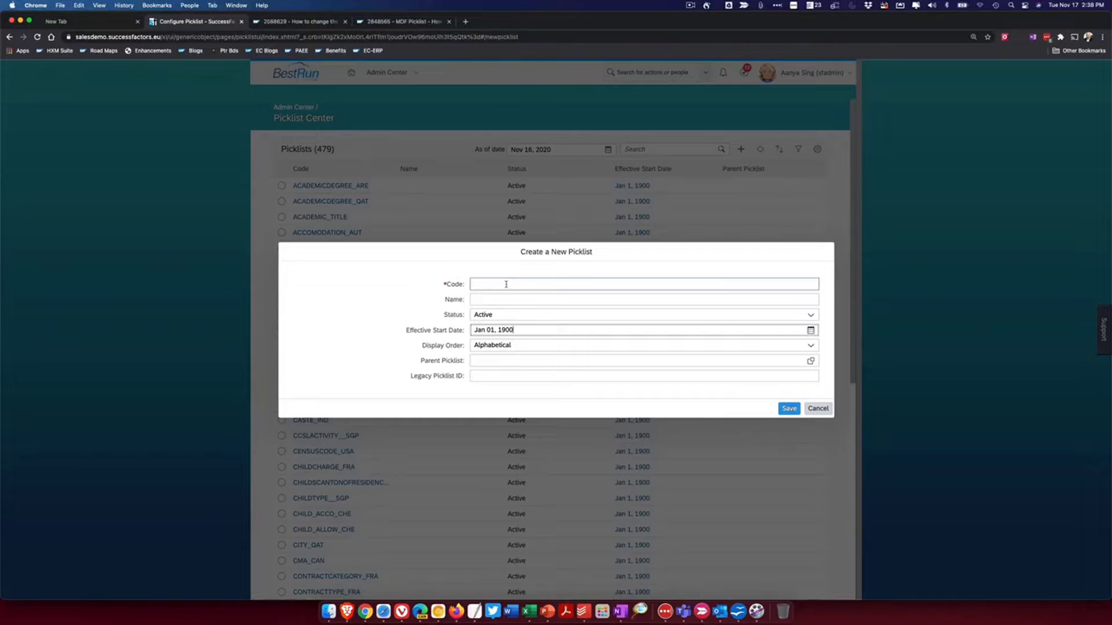
{"action": "left_click", "coordinate": [506, 284]}
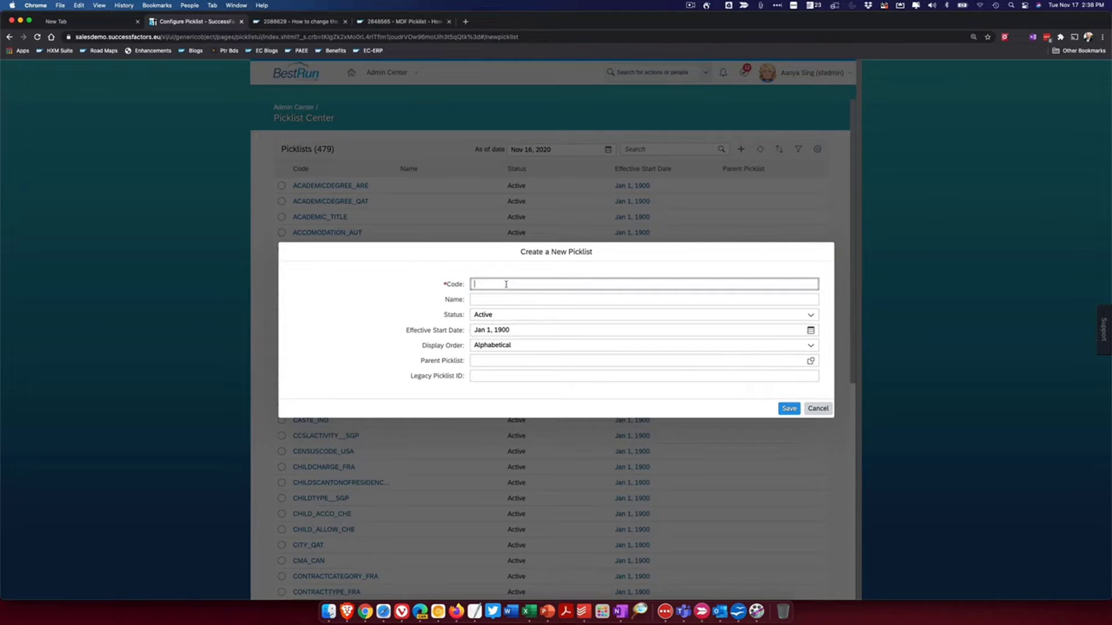
{"action": "type", "text": "SE"}
{"action": "type", "text": "easons"}
{"action": "key", "text": "Tab"}
{"action": "type", "text": "S"}
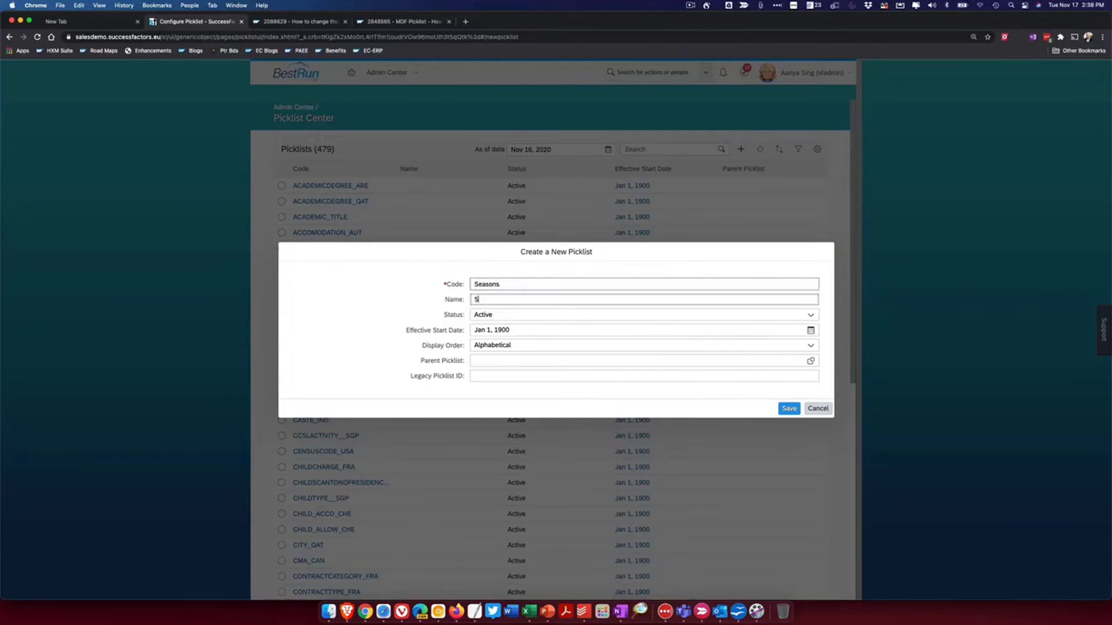
{"action": "type", "text": "eason"}
{"action": "key", "text": "BackSpace"}
{"action": "key", "text": "BackSpace"}
{"action": "key", "text": "BackSpace"}
{"action": "type", "text": "ason"}
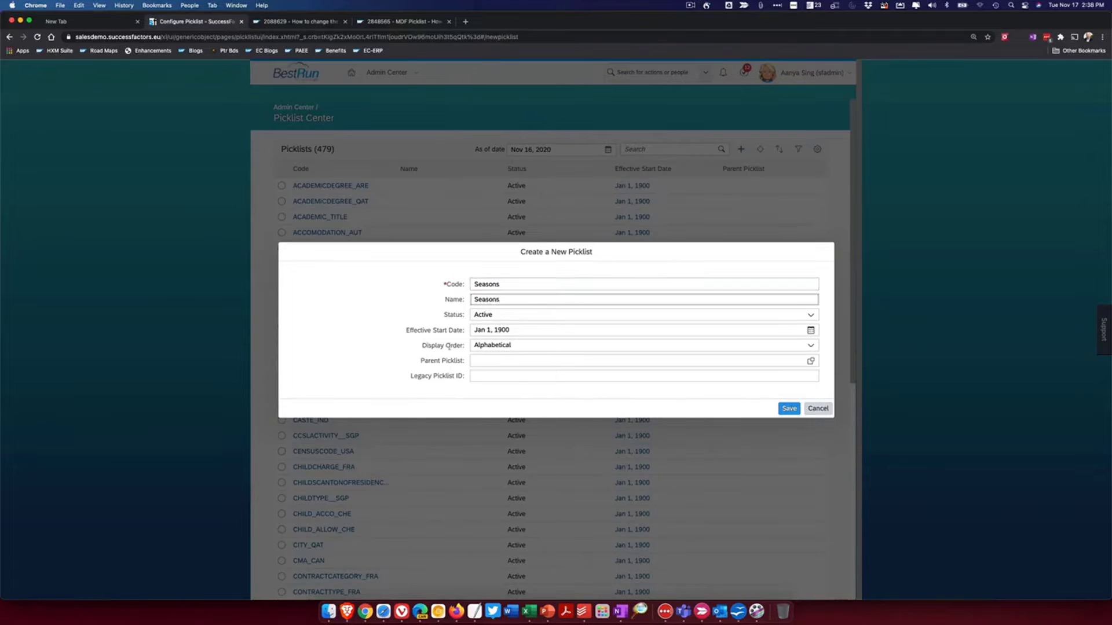
{"action": "left_click", "coordinate": [499, 362]}
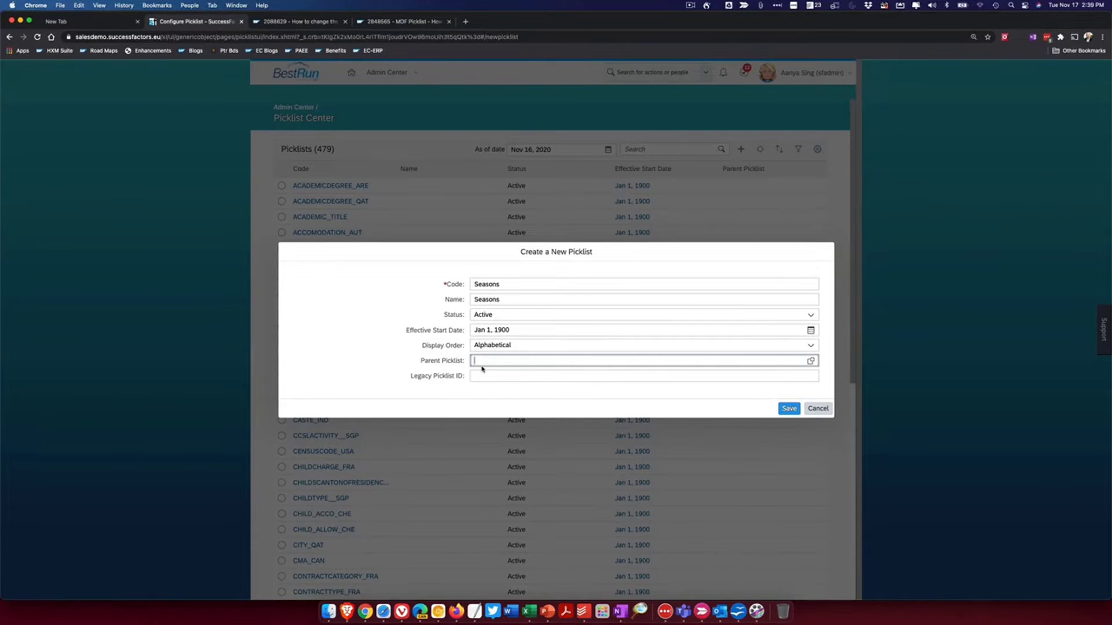
{"action": "left_click", "coordinate": [791, 410]}
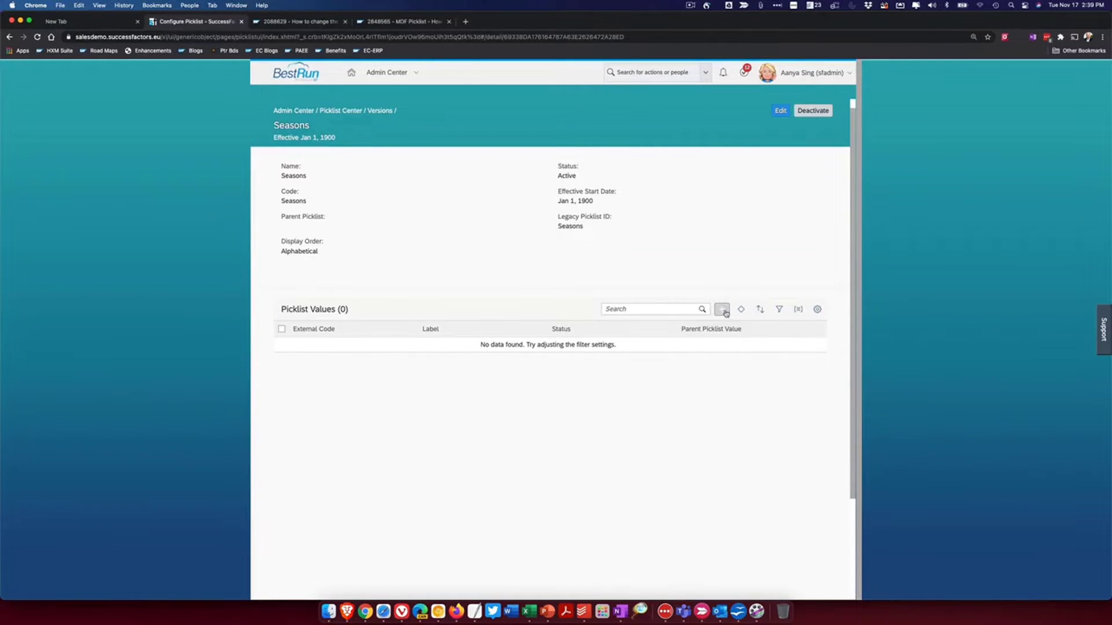
Step: Add a value to the Seasons picklist with Summer as both its external code and its label
{"action": "left_click", "coordinate": [722, 310]}
{"action": "left_click", "coordinate": [476, 154]}
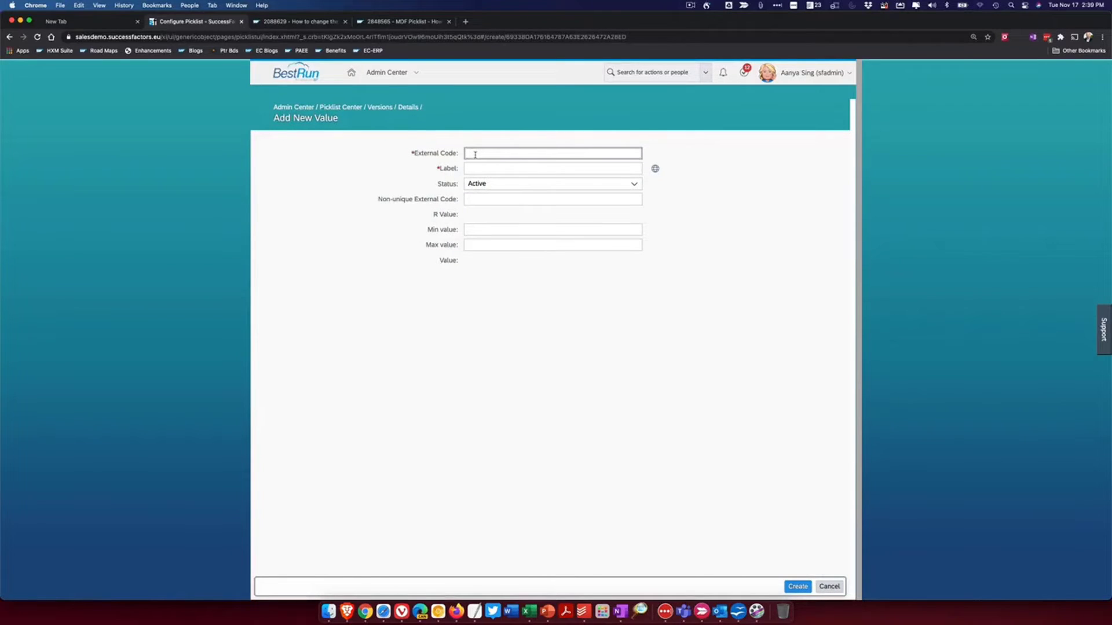
{"action": "type", "text": "Summer"}
{"action": "key", "text": "Tab"}
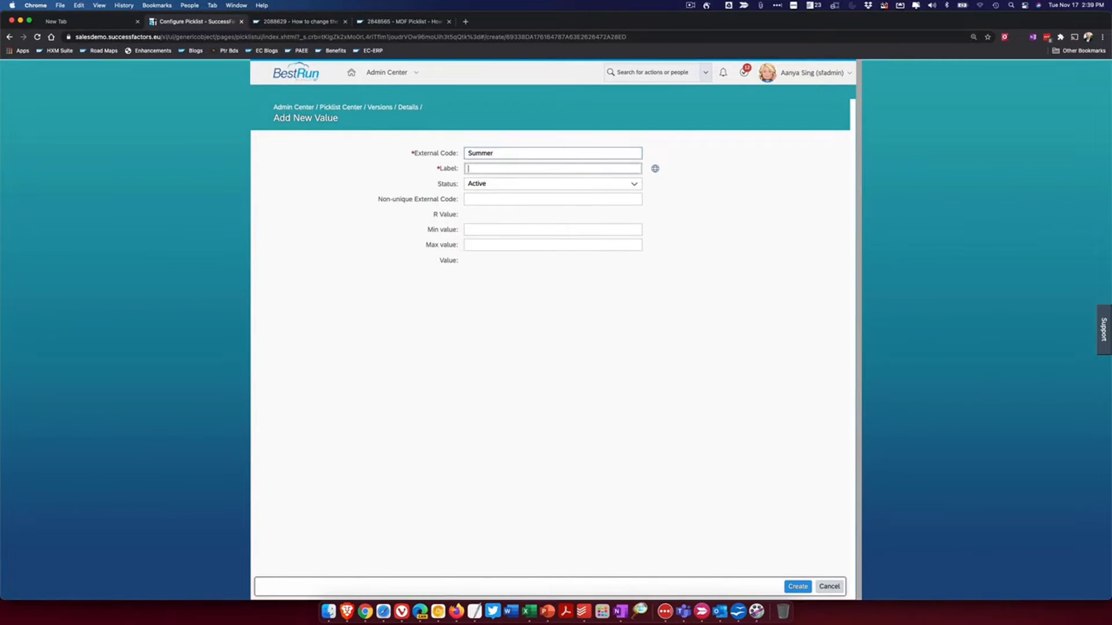
{"action": "type", "text": "Summer"}
{"action": "key", "text": "shift+Tab"}
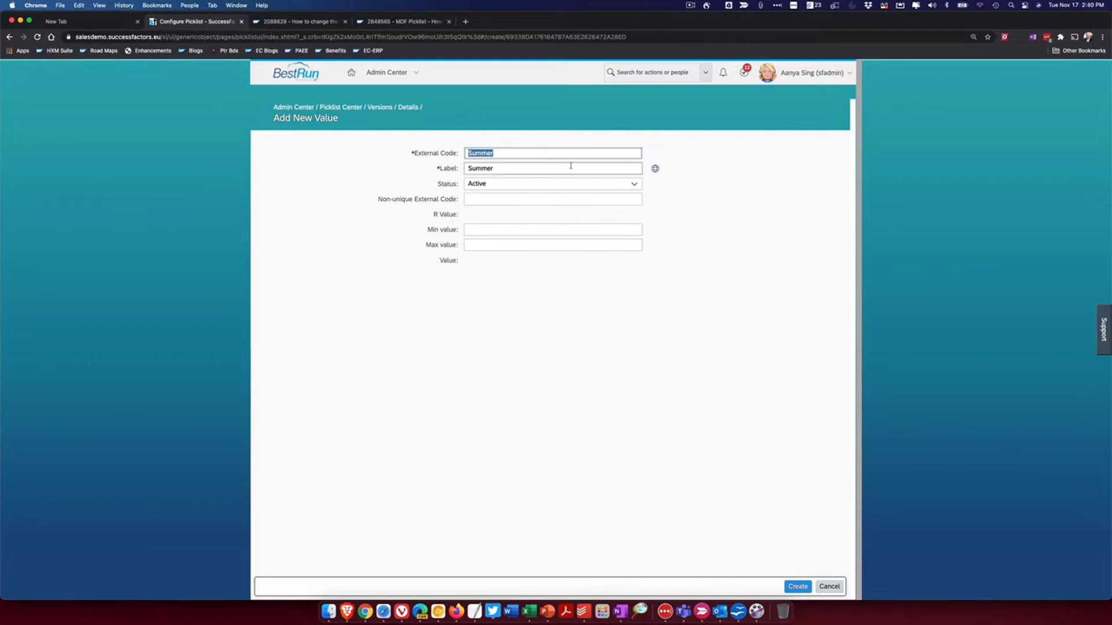
{"action": "left_click", "coordinate": [551, 168]}
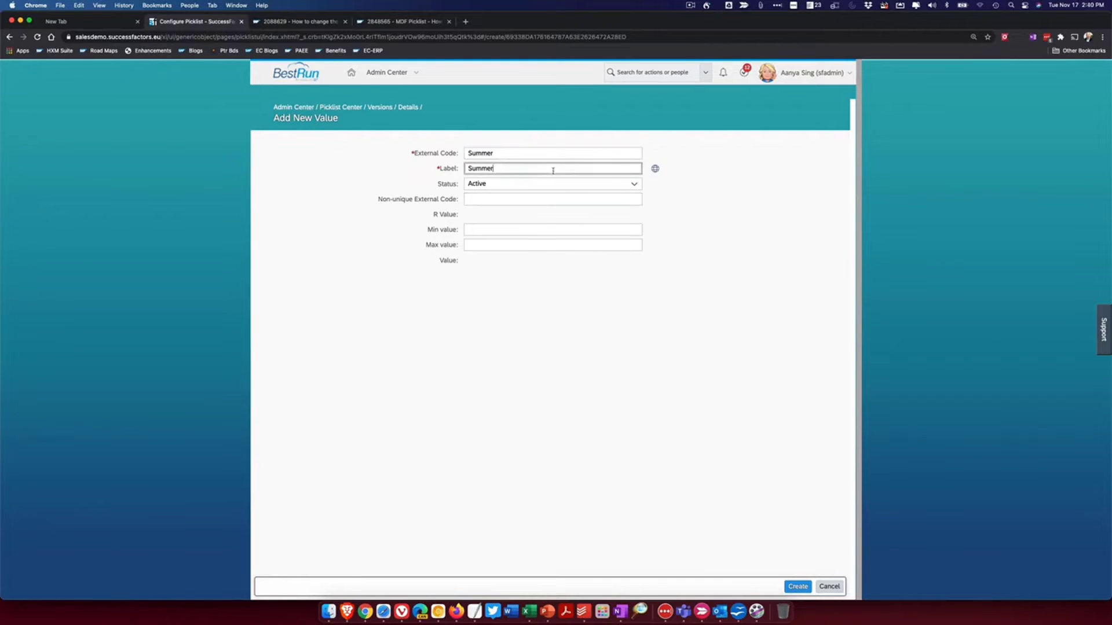
{"action": "left_click", "coordinate": [655, 169]}
{"action": "left_click", "coordinate": [639, 351]}
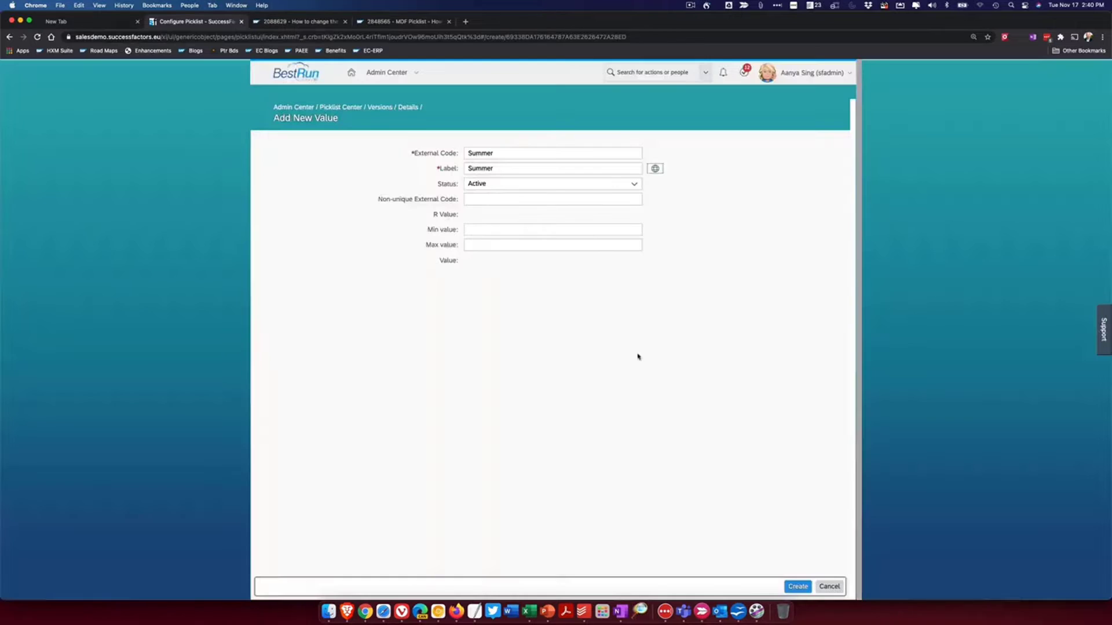
{"action": "left_click", "coordinate": [537, 199]}
{"action": "left_click", "coordinate": [797, 587]}
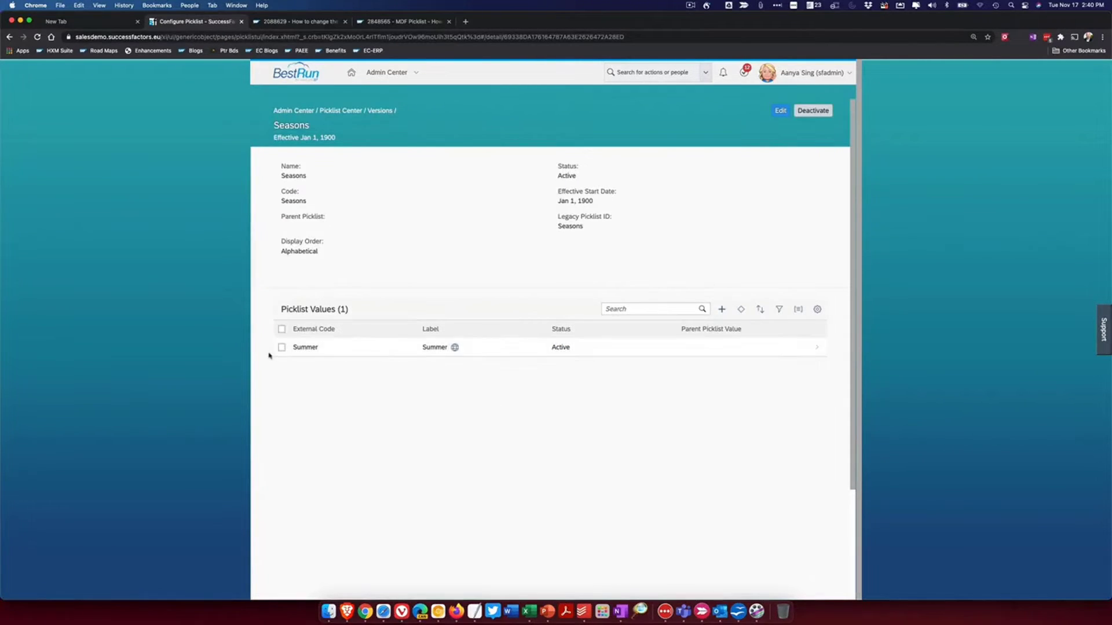
Step: Review the label translations and the detail fields of the Summer value without changing anything
{"action": "left_click", "coordinate": [454, 348]}
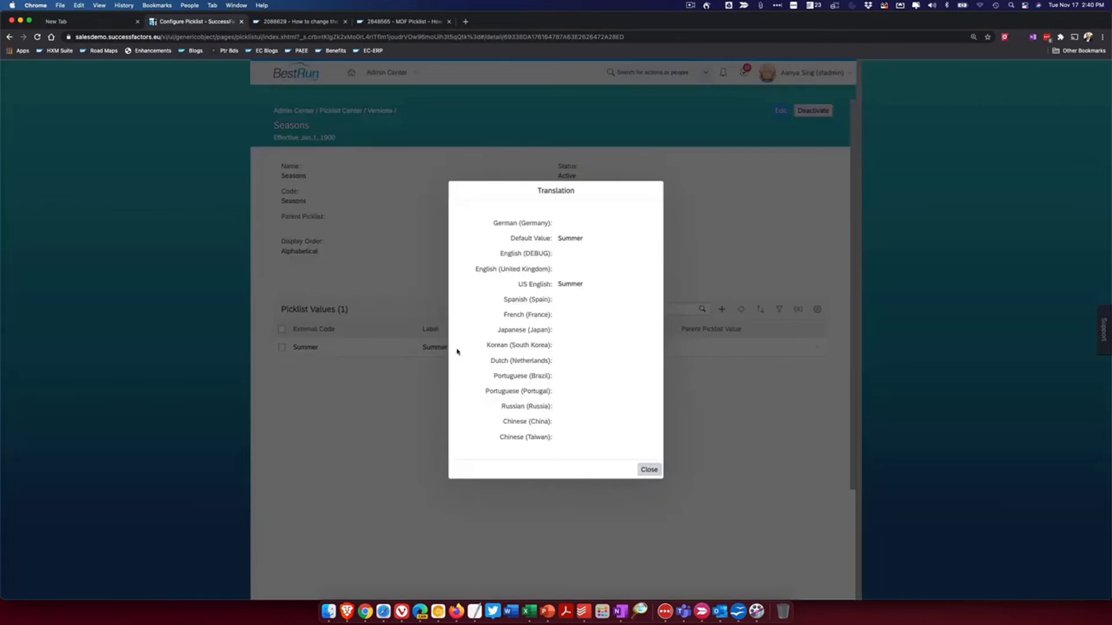
{"action": "left_click", "coordinate": [649, 469]}
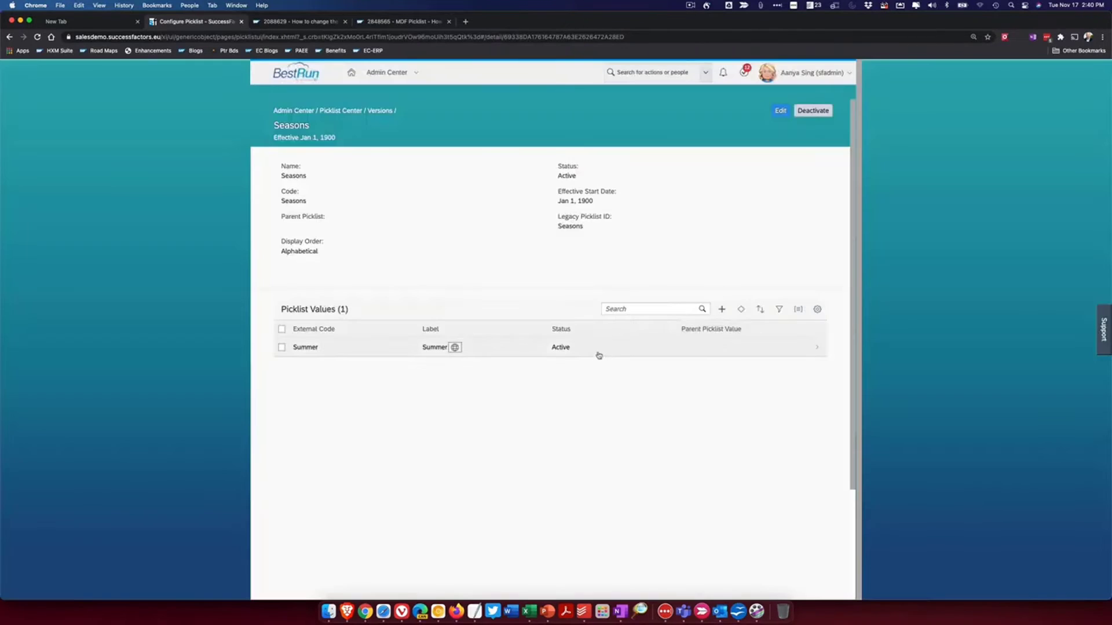
{"action": "left_click", "coordinate": [596, 351]}
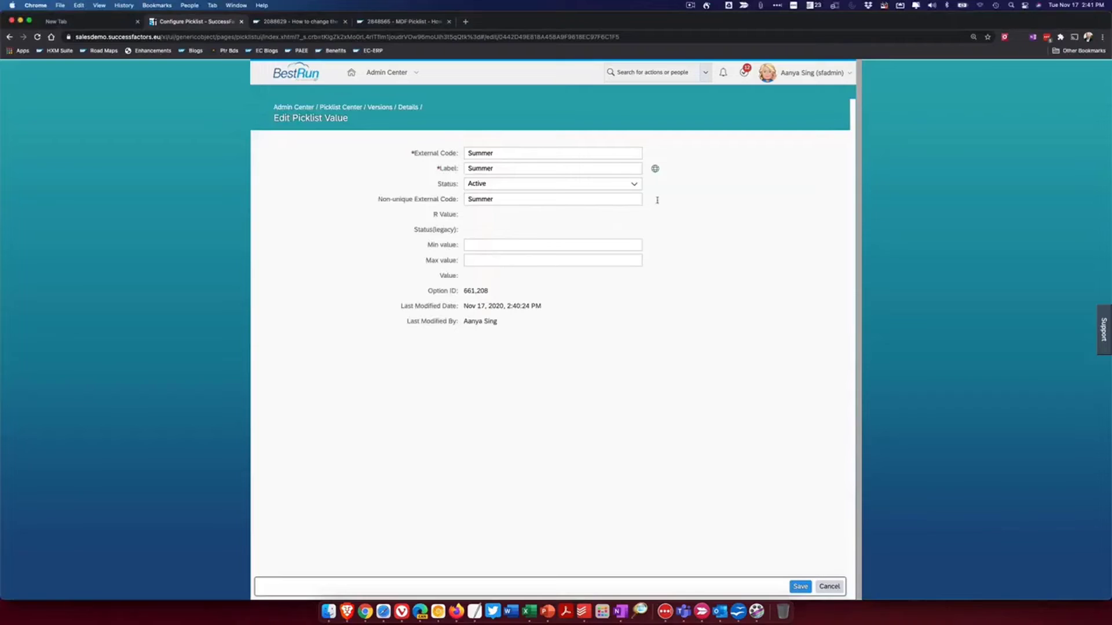
{"action": "left_click", "coordinate": [656, 168]}
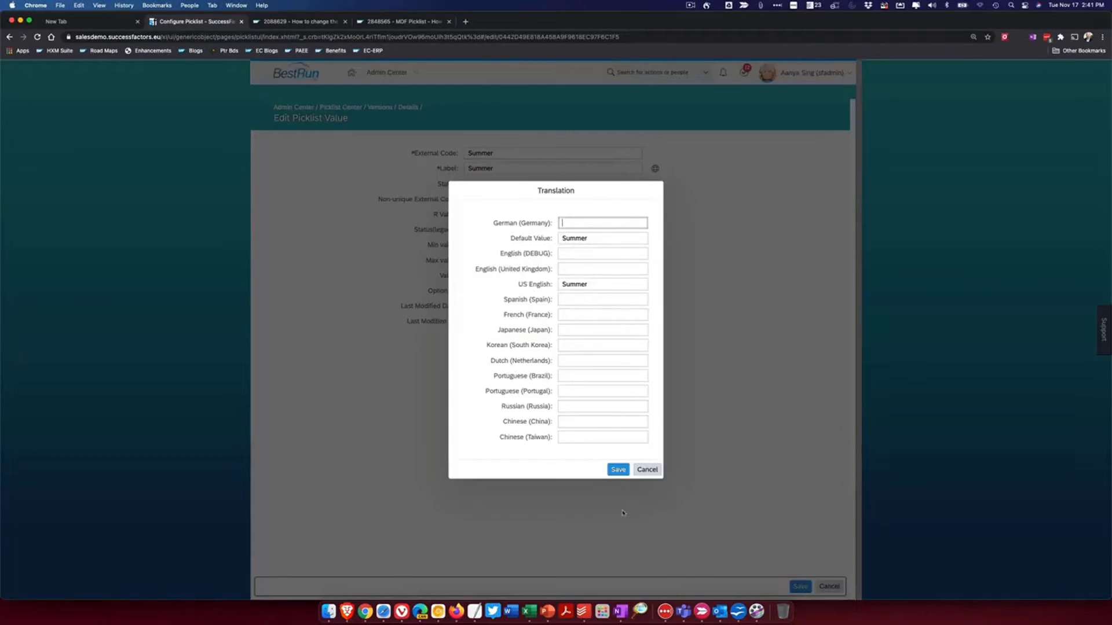
{"action": "left_click", "coordinate": [647, 470]}
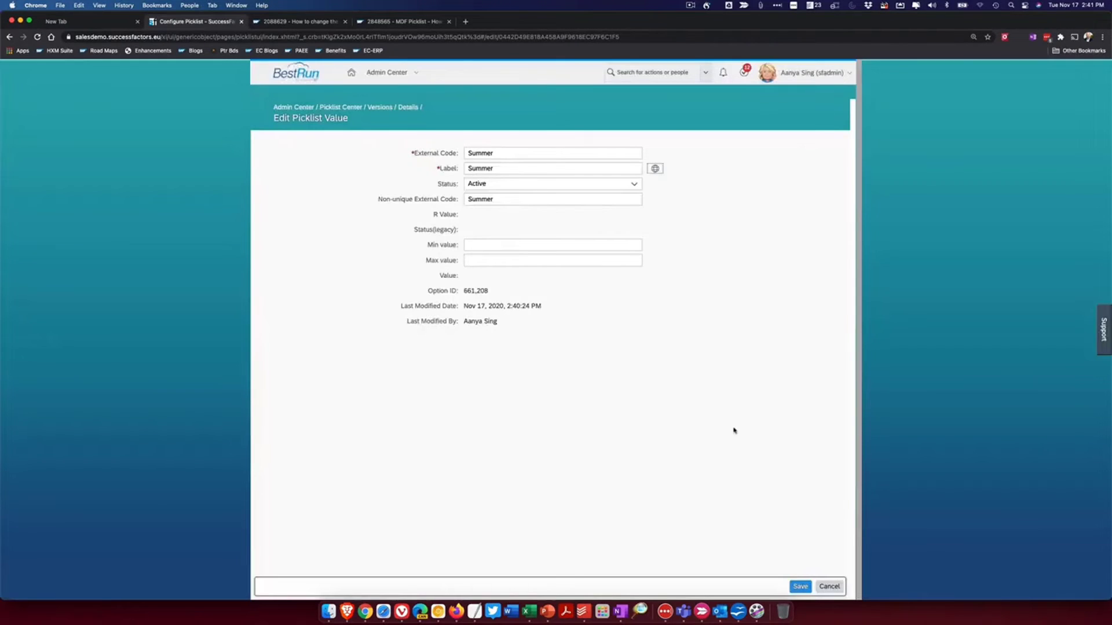
{"action": "left_click", "coordinate": [829, 587]}
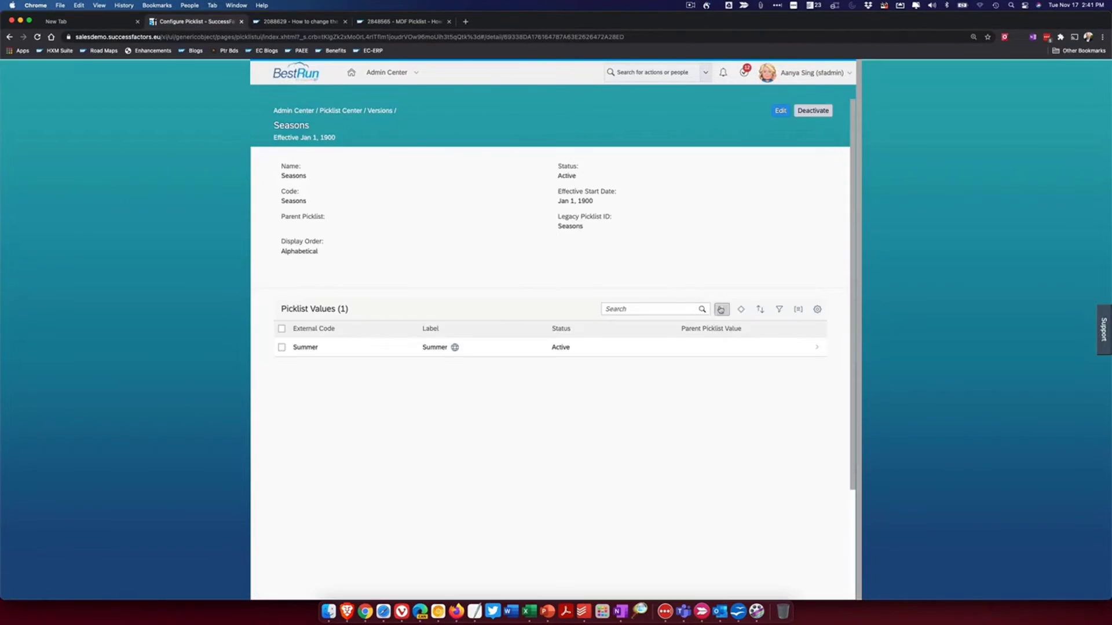
Step: Add a value to the Seasons picklist with Winter as both its external code and its label
{"action": "left_click", "coordinate": [721, 310]}
{"action": "left_click", "coordinate": [496, 154]}
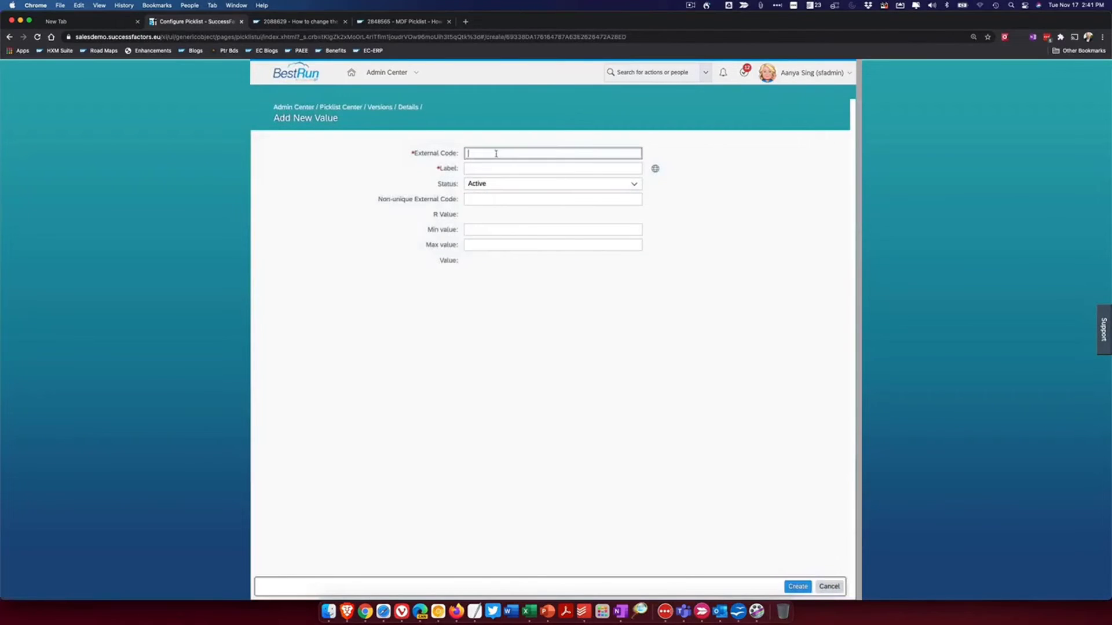
{"action": "type", "text": "Winter"}
{"action": "key", "text": "Tab"}
{"action": "type", "text": "Winte"}
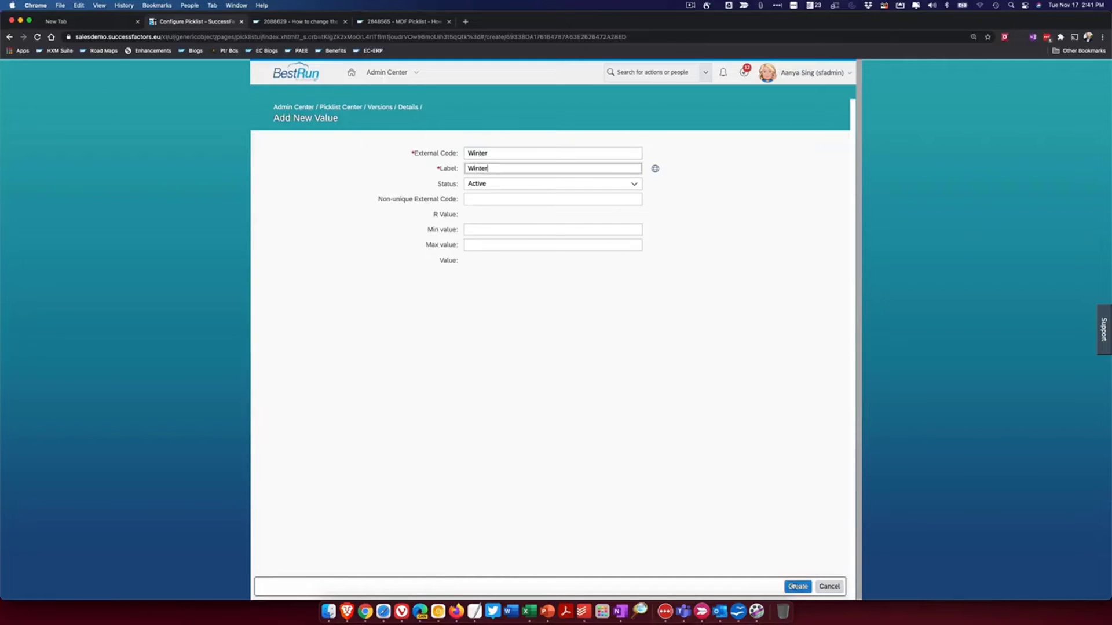
{"action": "left_click", "coordinate": [798, 586]}
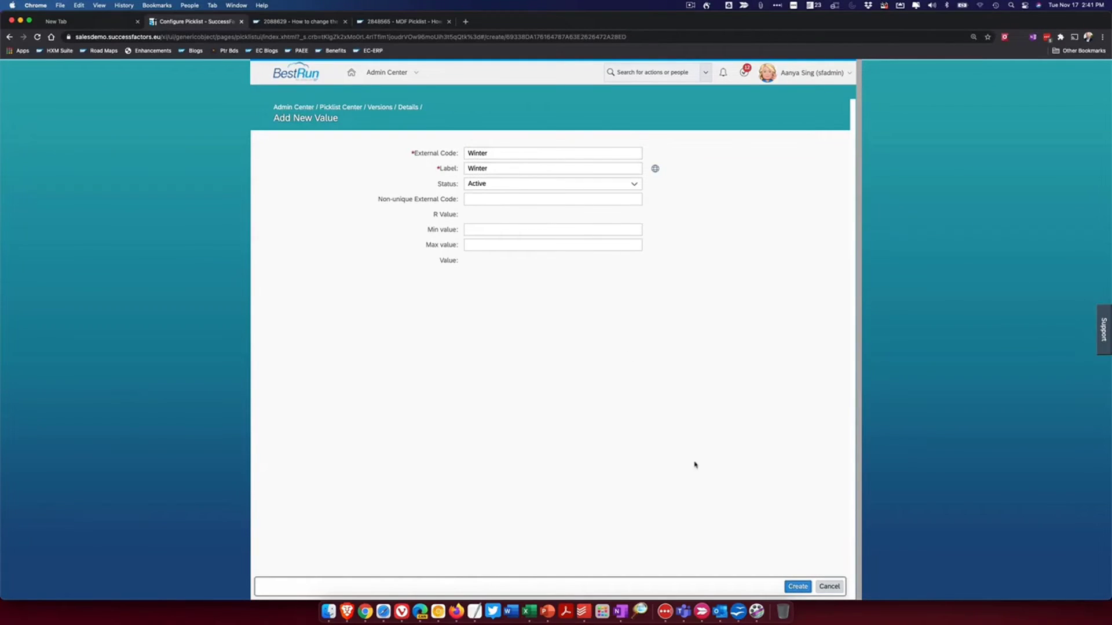
{"action": "left_click", "coordinate": [796, 588]}
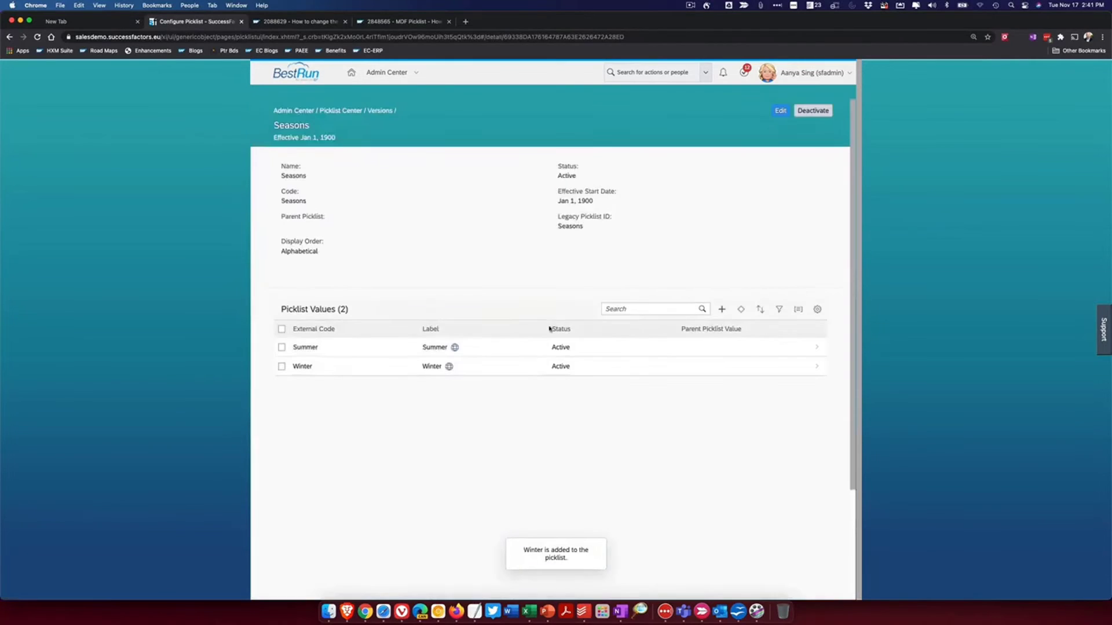
Step: Add a value to the Seasons picklist with Spring as both its external code and its label
{"action": "left_click", "coordinate": [723, 310]}
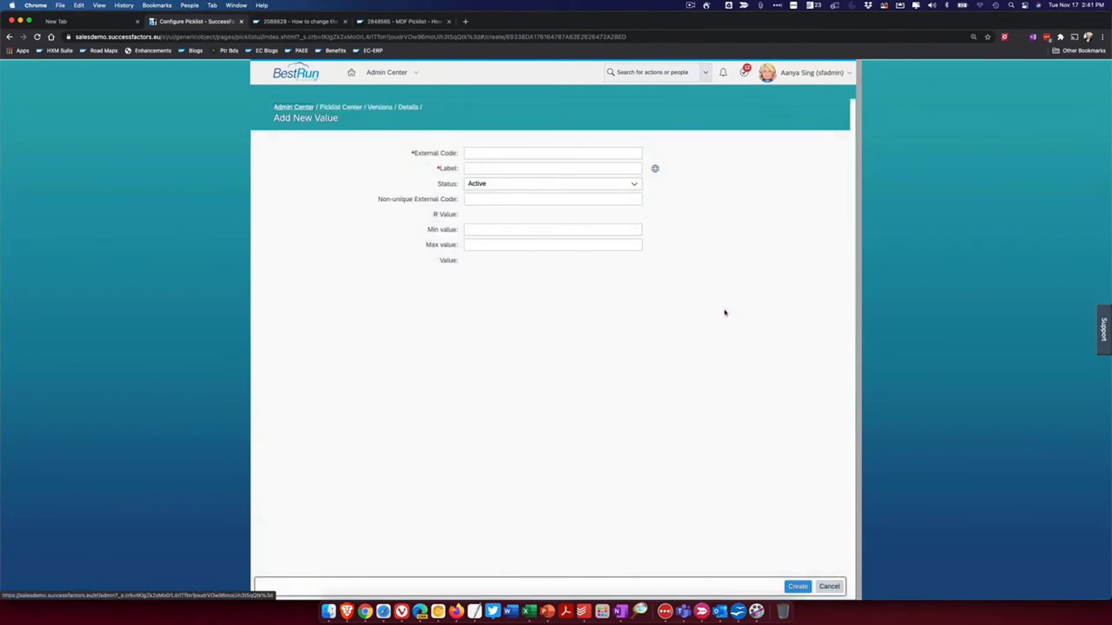
{"action": "left_click", "coordinate": [524, 153]}
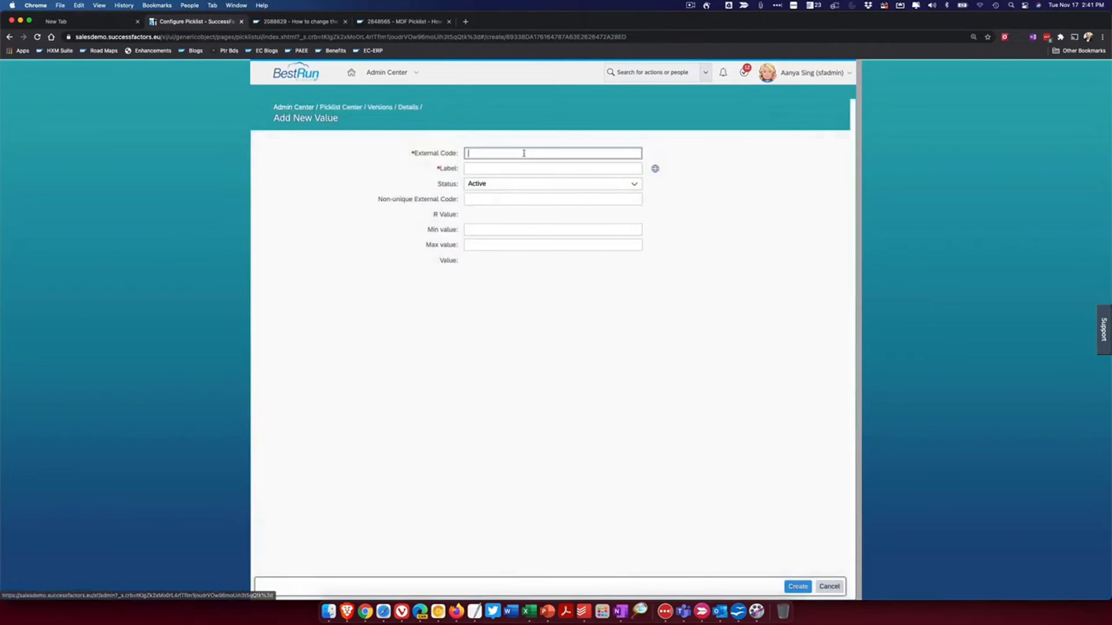
{"action": "type", "text": "Spring"}
{"action": "key", "text": "Tab"}
{"action": "type", "text": "Spring"}
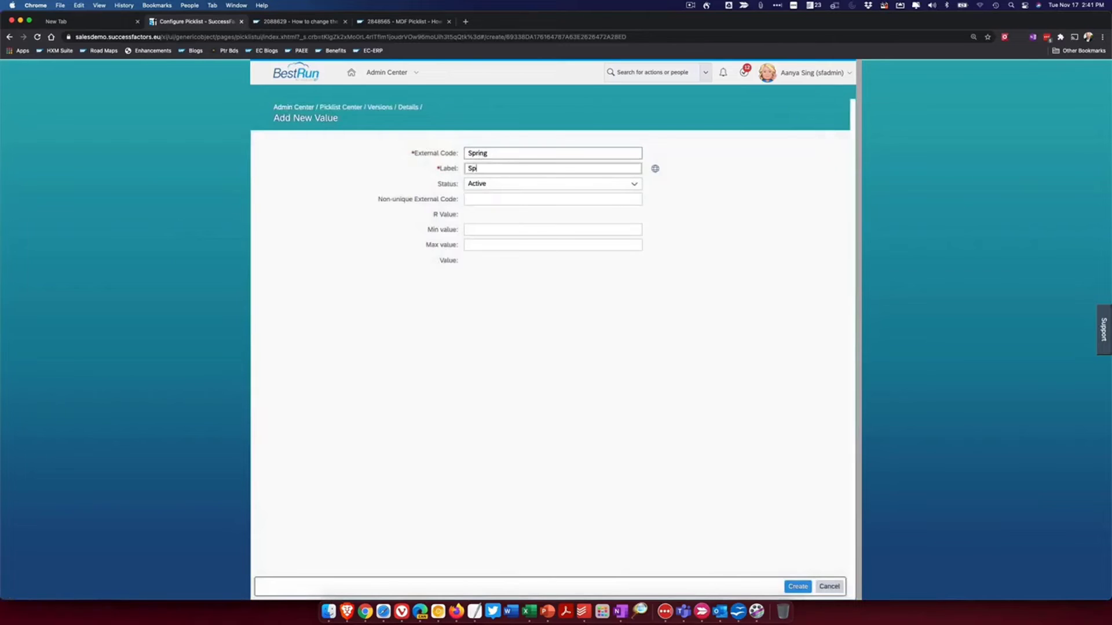
{"action": "left_click", "coordinate": [797, 587]}
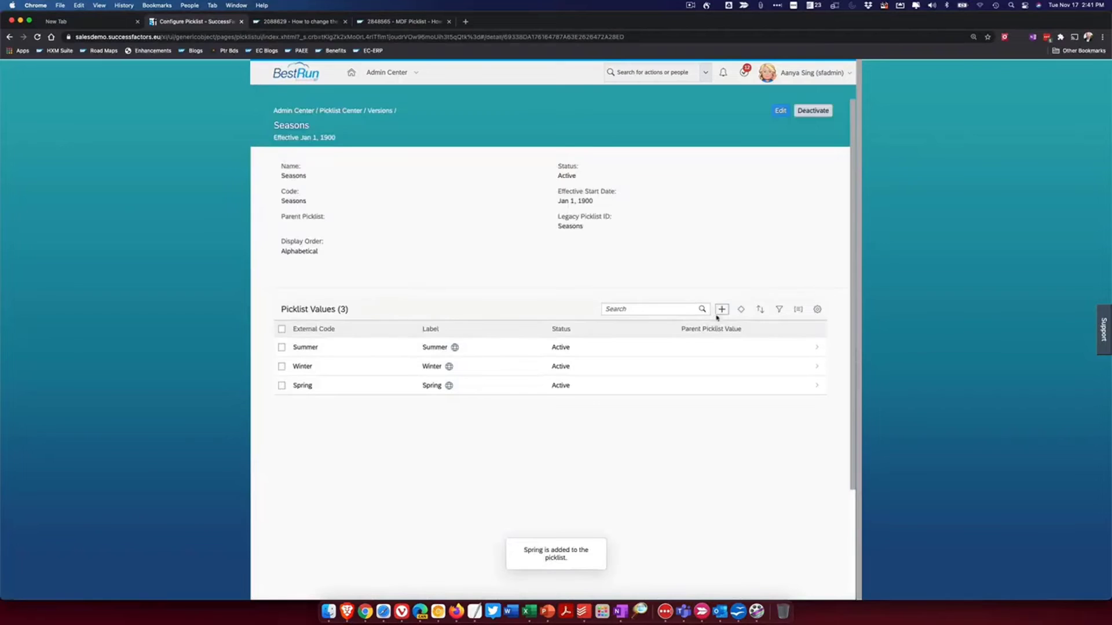
Step: Add a value to the Seasons picklist with Autumn as both its external code and its label
{"action": "left_click", "coordinate": [716, 309]}
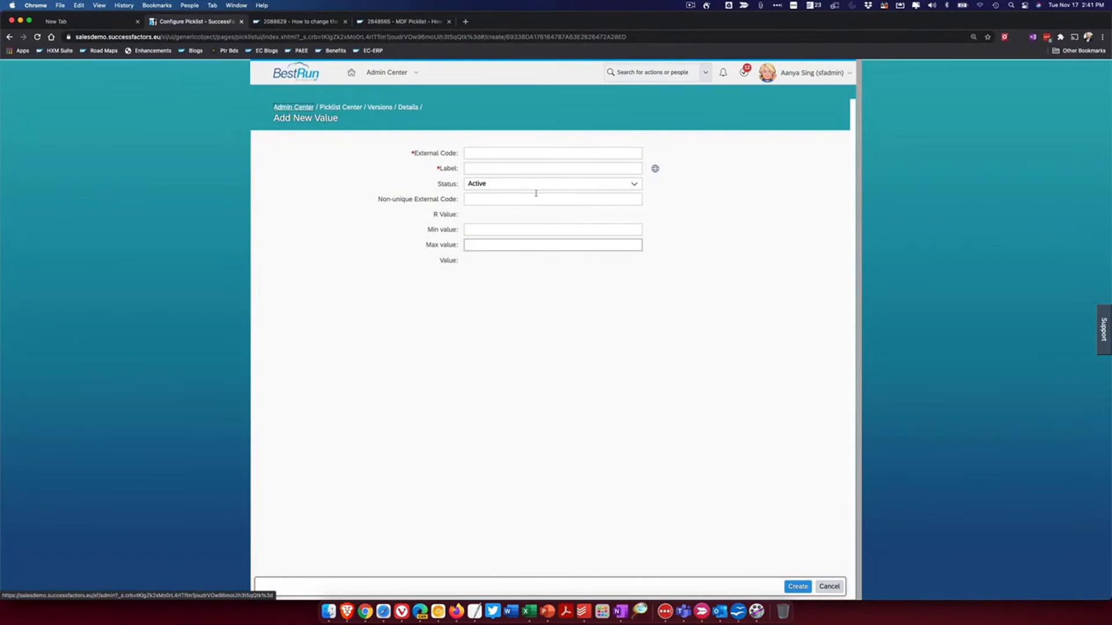
{"action": "left_click", "coordinate": [502, 155]}
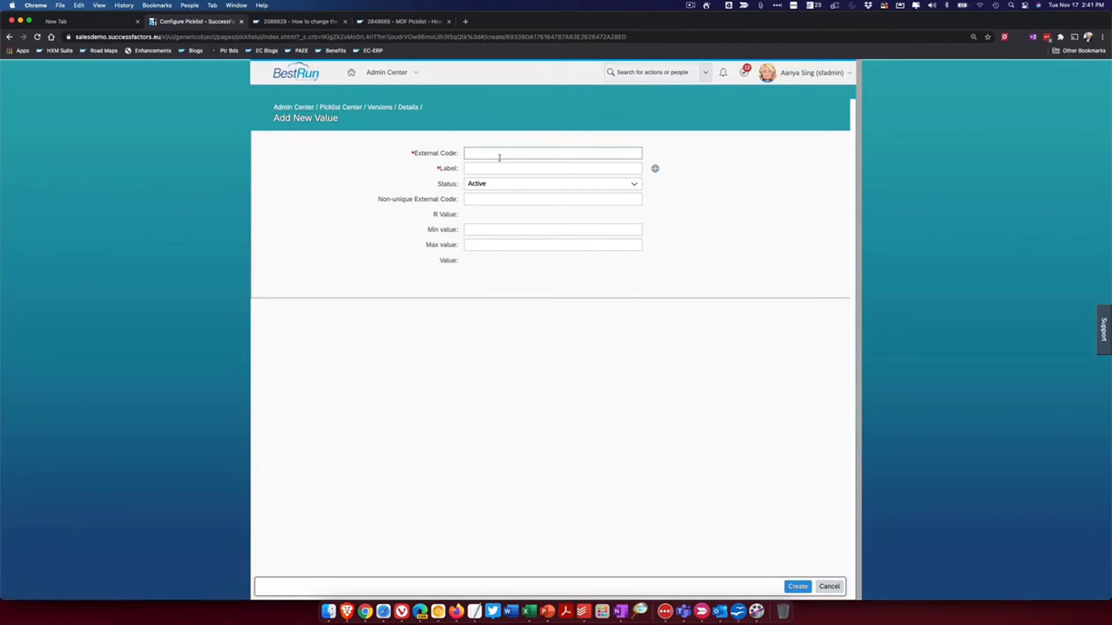
{"action": "type", "text": "Au"}
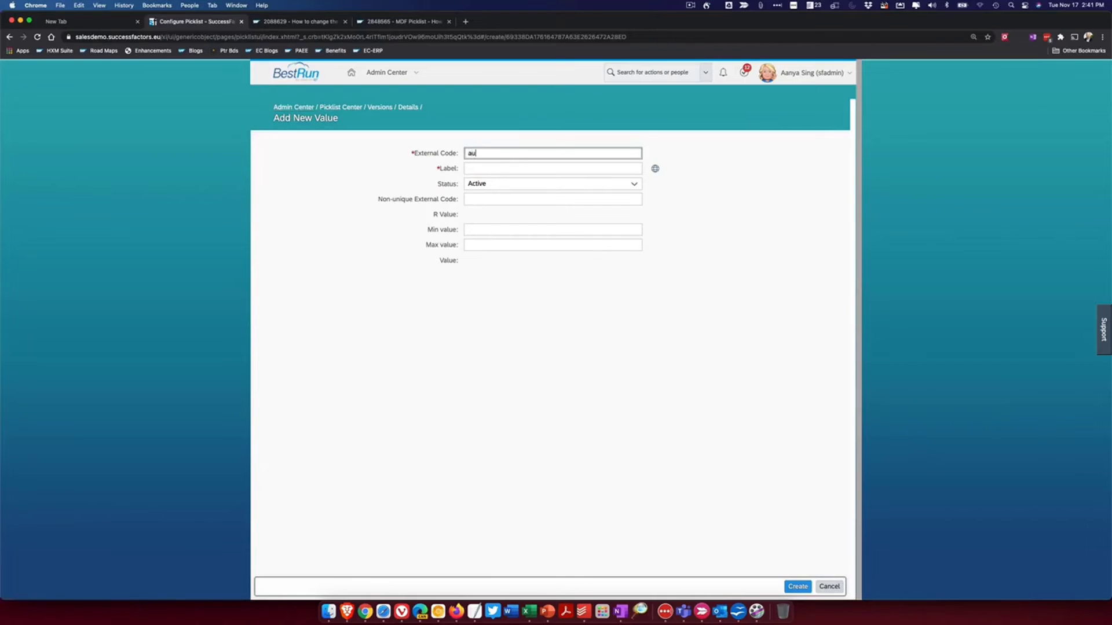
{"action": "type", "text": "tumn"}
{"action": "key", "text": "Tab"}
{"action": "type", "text": "Aut"}
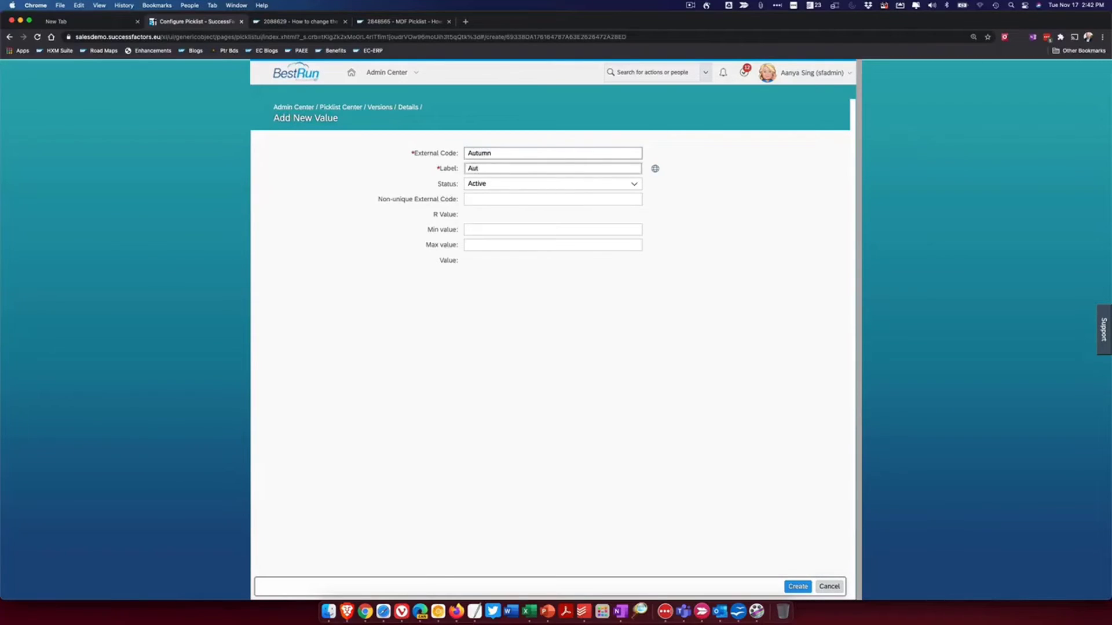
{"action": "type", "text": "m"}
{"action": "type", "text": "umn"}
{"action": "left_click", "coordinate": [798, 587]}
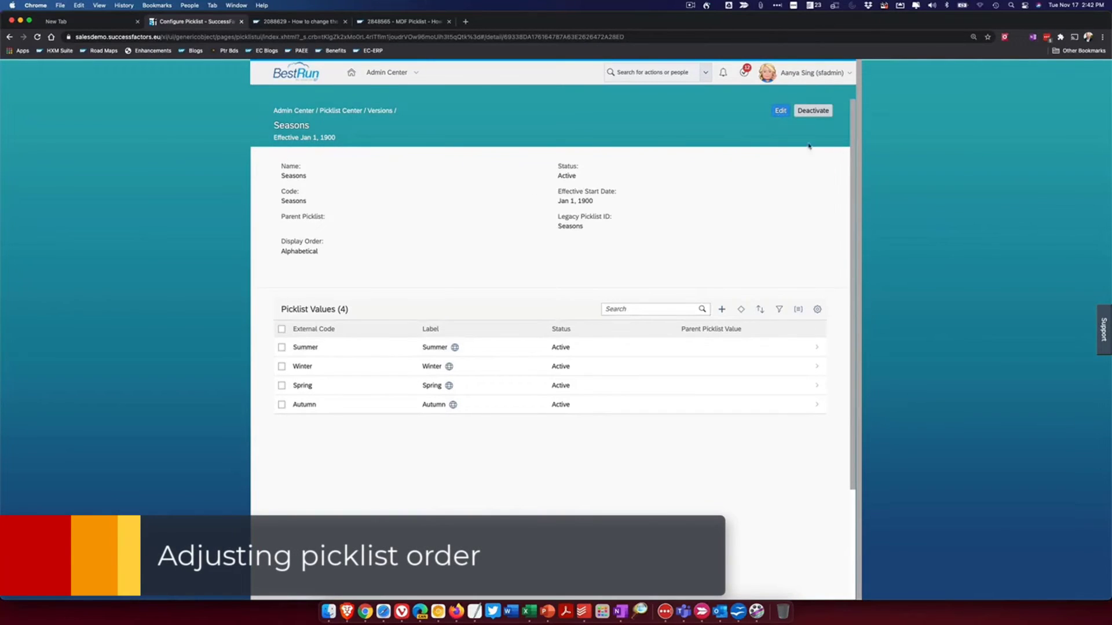
Step: Review the display order options of the Seasons picklist, keep Alphabetical and save the picklist
{"action": "left_click", "coordinate": [781, 110]}
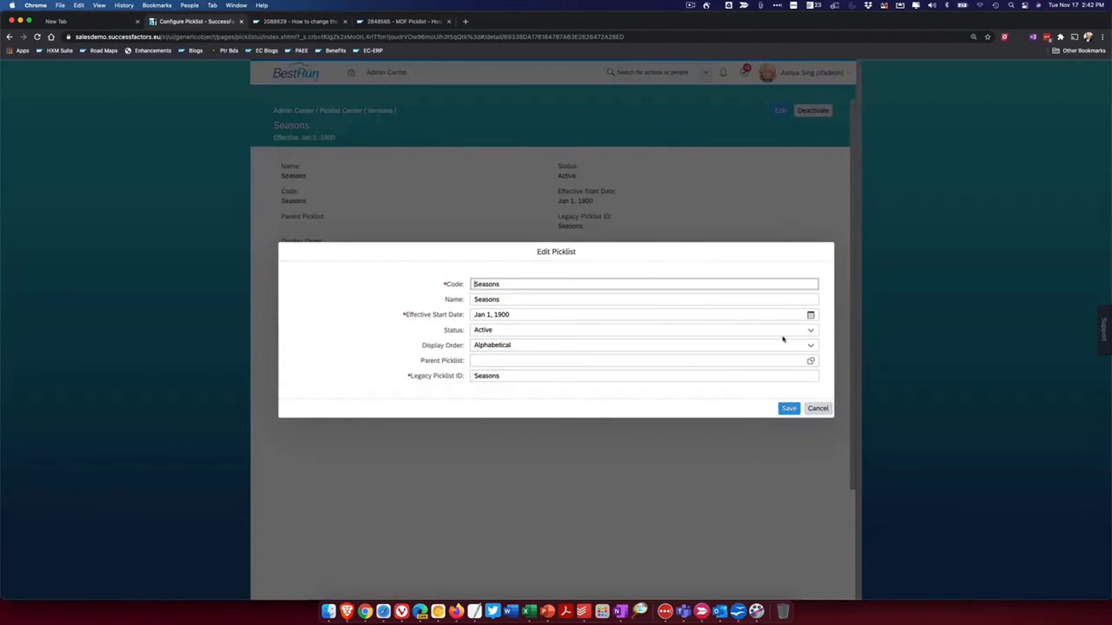
{"action": "left_click", "coordinate": [812, 348]}
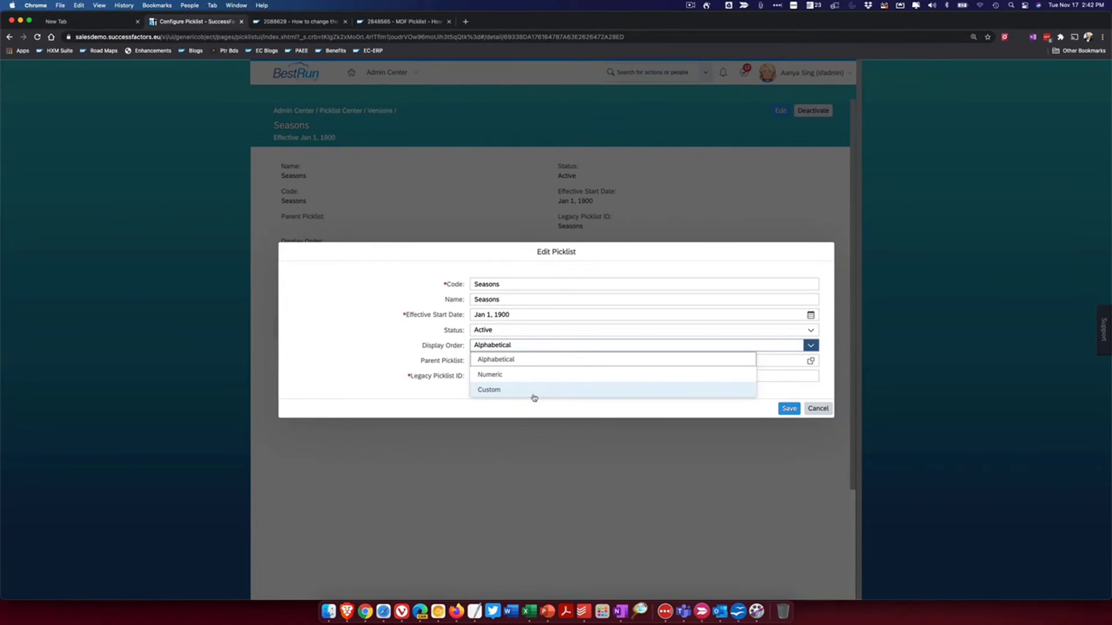
{"action": "left_click", "coordinate": [562, 427]}
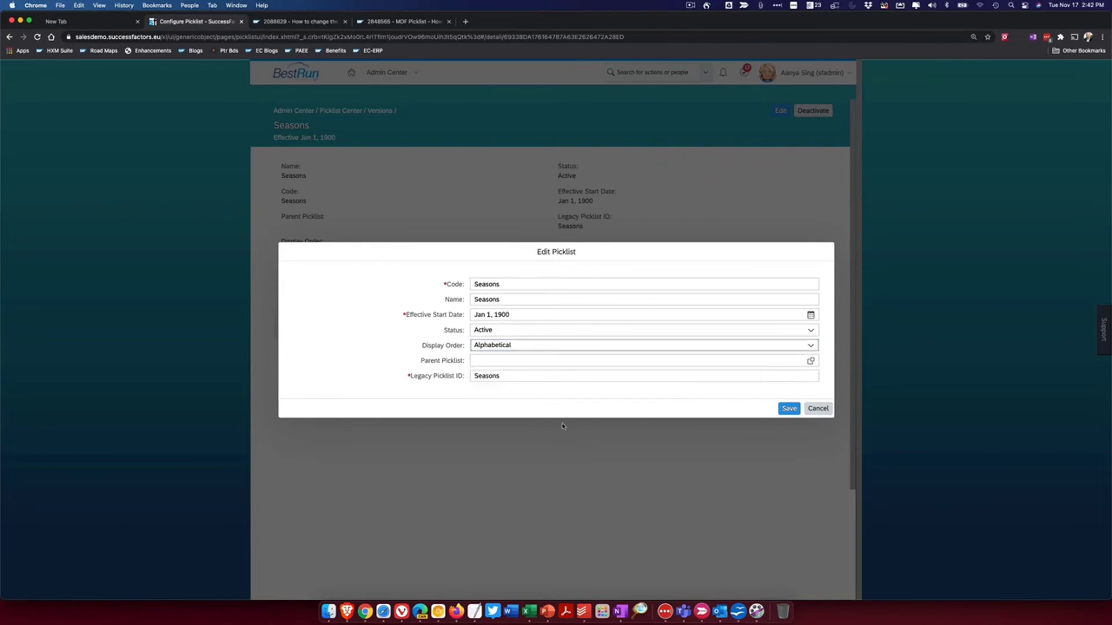
{"action": "left_click", "coordinate": [788, 408]}
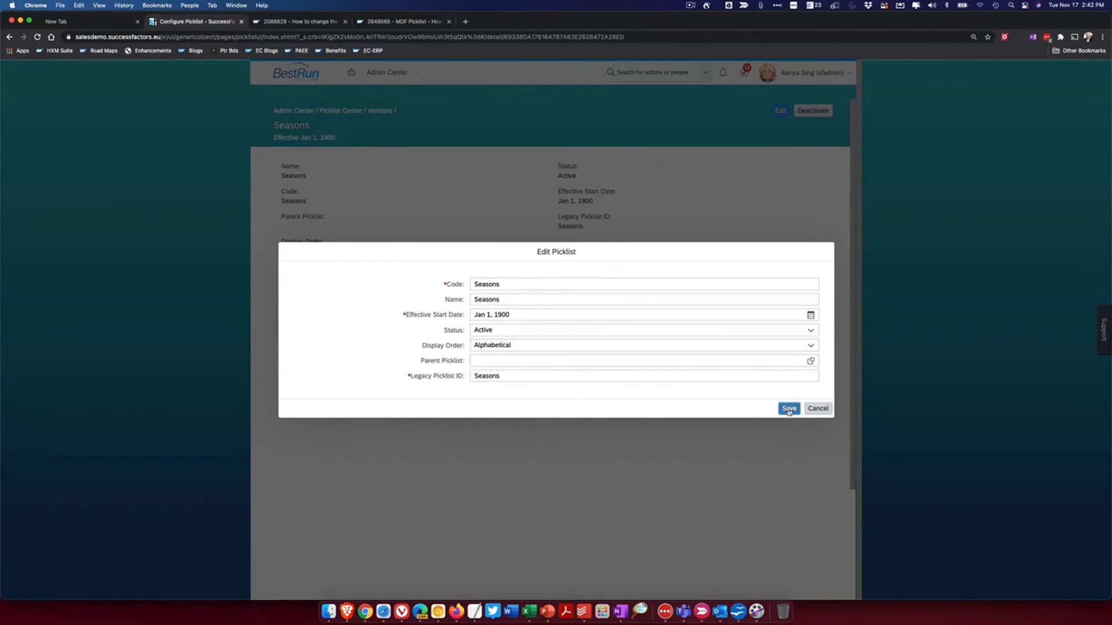
Step: Review the status options of the Summer value, keep it Active and save the value
{"action": "scroll", "coordinate": [793, 428], "scroll_direction": "down", "scroll_amount": 1}
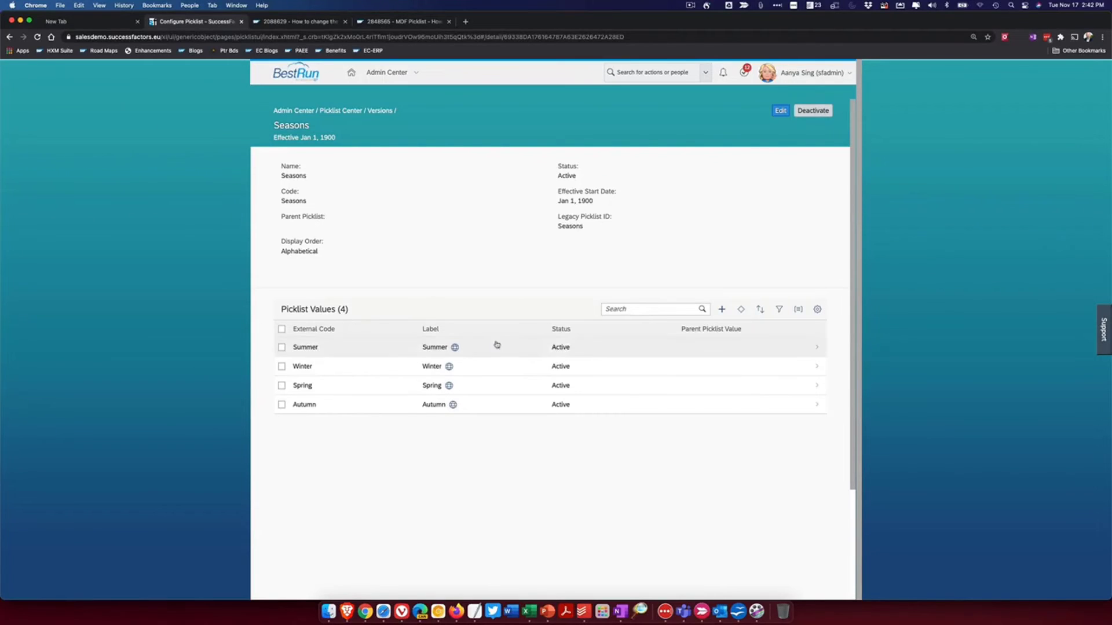
{"action": "left_click", "coordinate": [347, 353]}
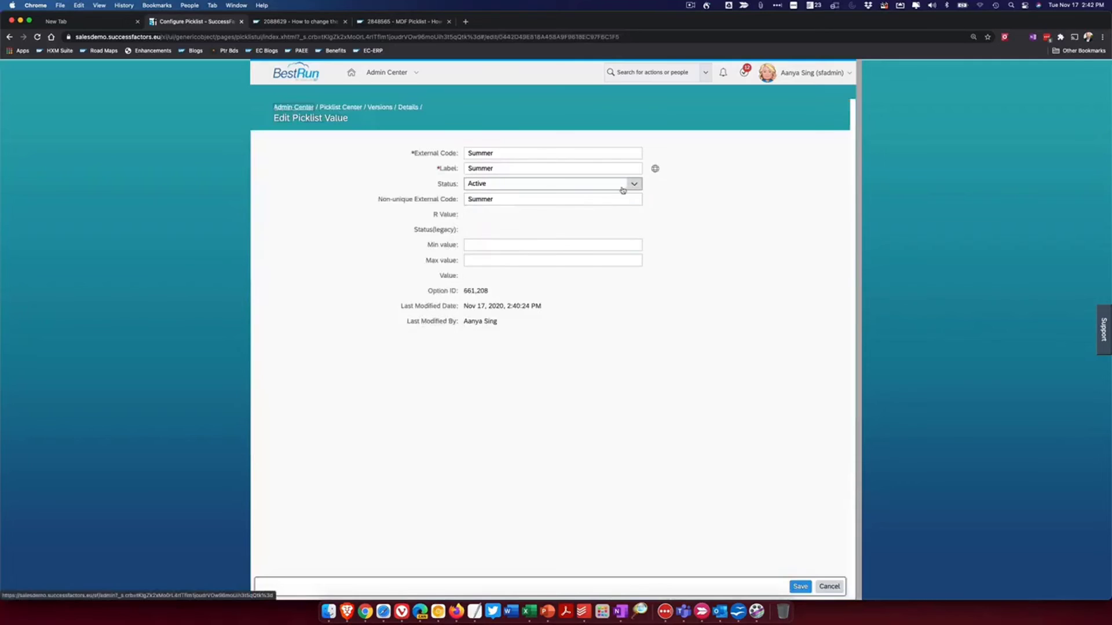
{"action": "left_click", "coordinate": [629, 186]}
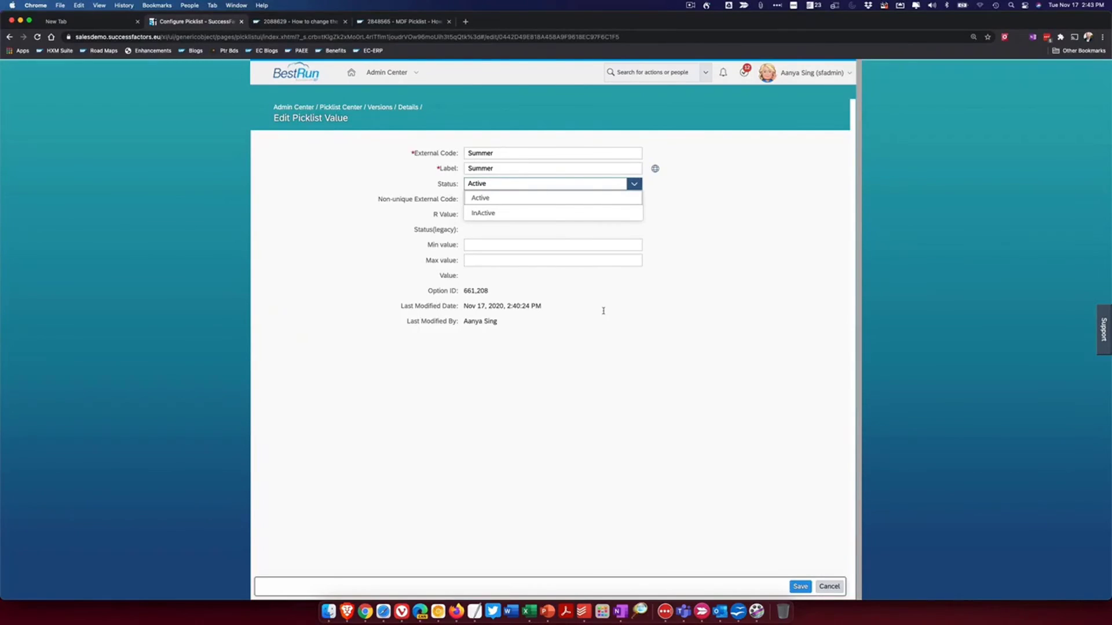
{"action": "left_click", "coordinate": [625, 356]}
{"action": "left_click", "coordinate": [801, 587]}
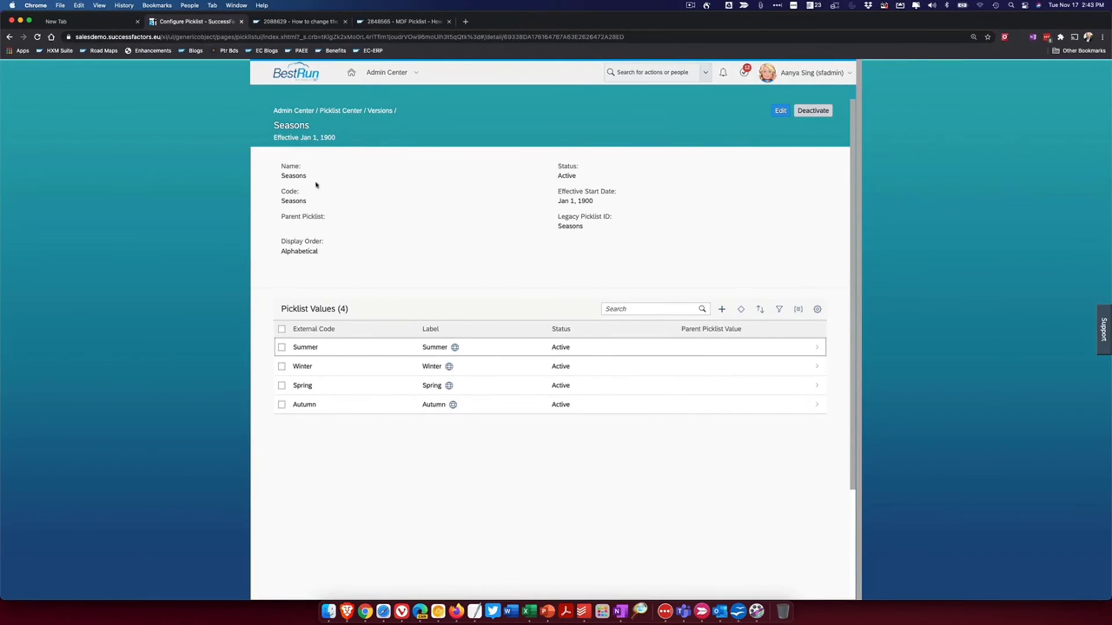
{"action": "mouse_move", "coordinate": [313, 202]}
{"action": "left_mouse_down"}
{"action": "mouse_move", "coordinate": [278, 202]}
{"action": "mouse_move", "coordinate": [306, 202]}
{"action": "left_mouse_up"}
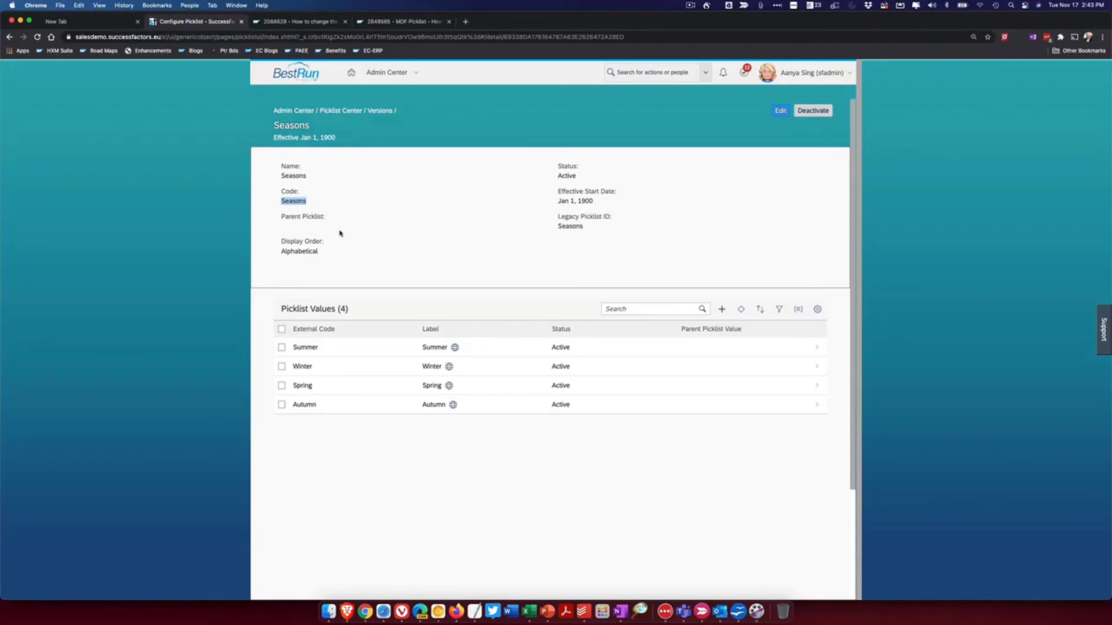
{"action": "left_click", "coordinate": [170, 182]}
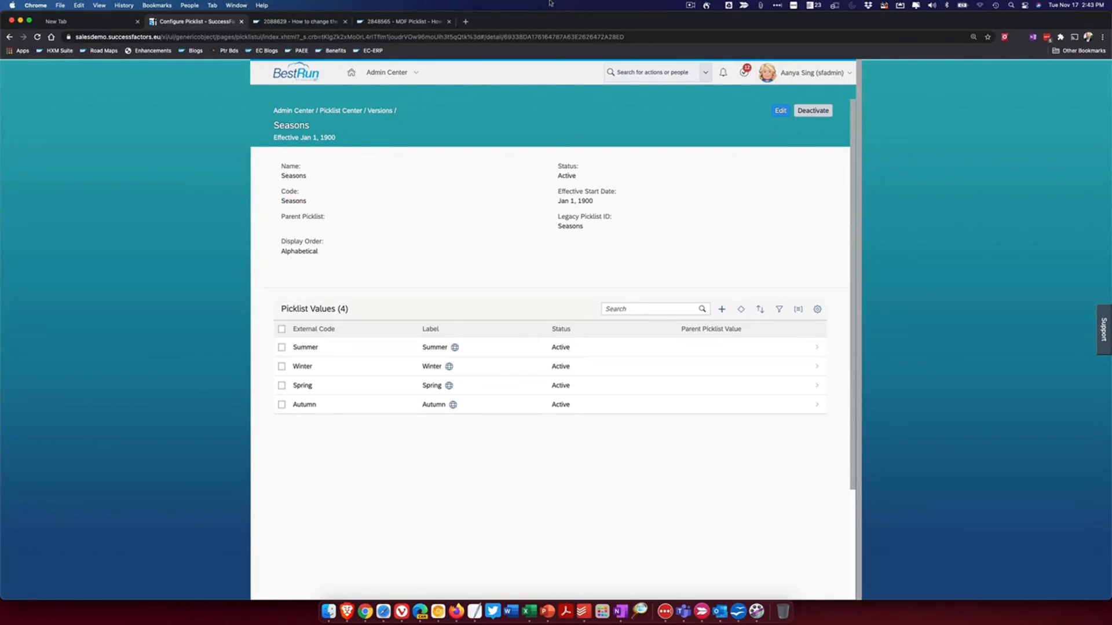
{"action": "left_click", "coordinate": [690, 5]}
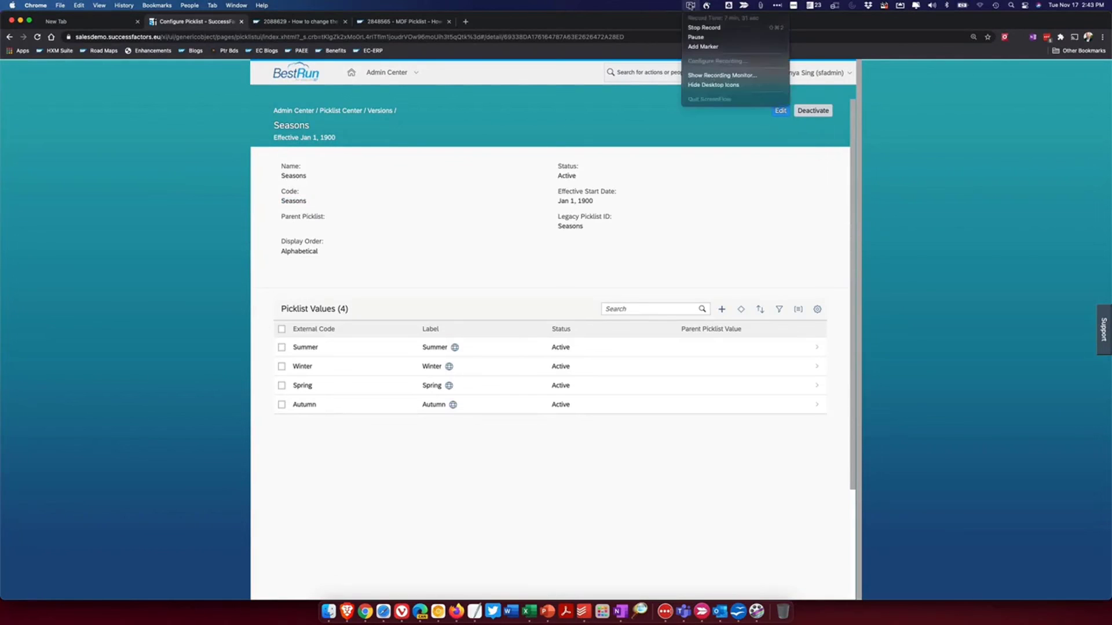
{"action": "left_click", "coordinate": [693, 30]}
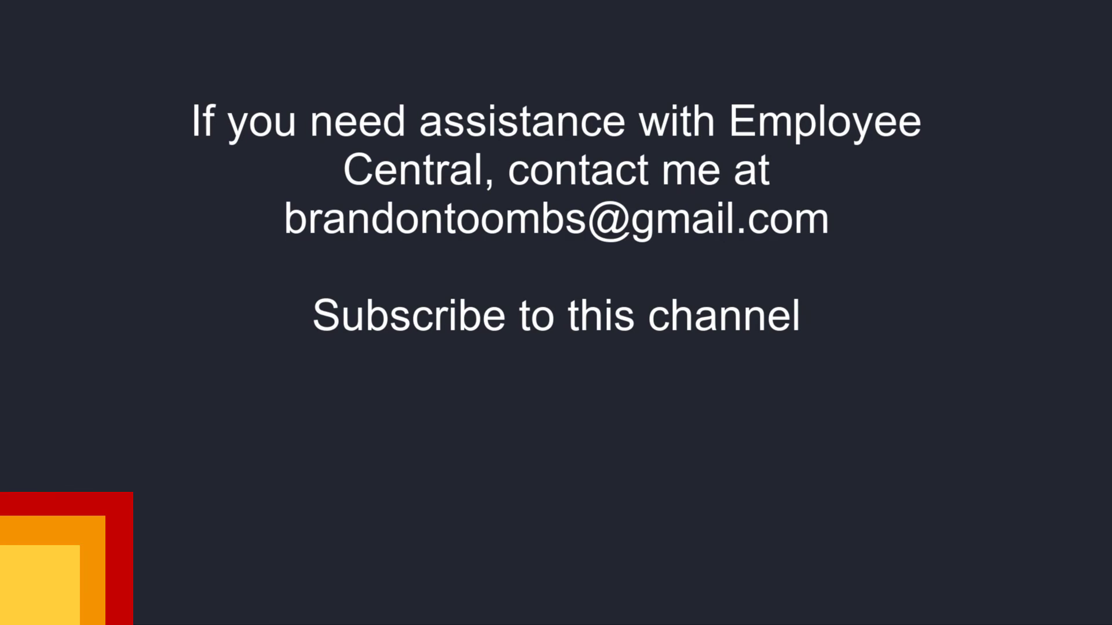